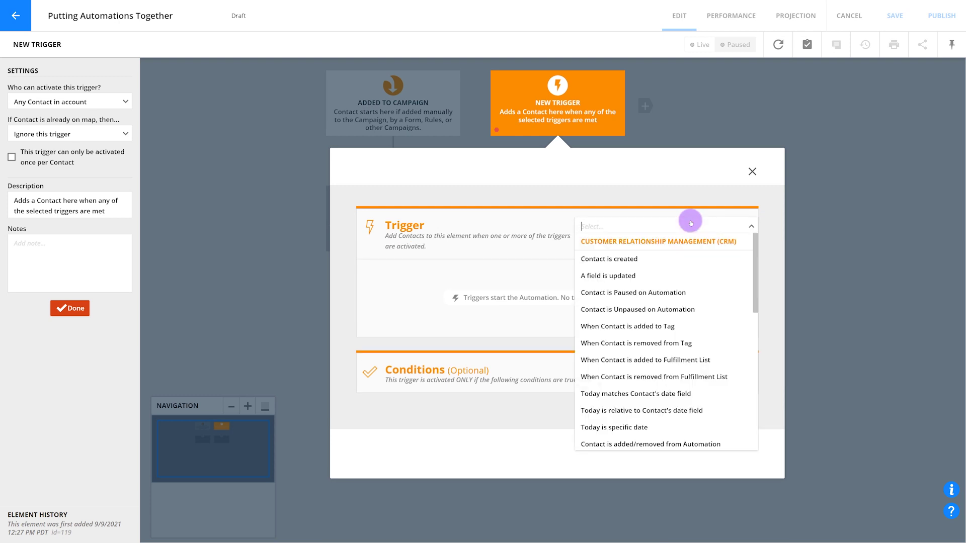
Trigger on submission of the Three Marketeers EBook 1 Sign Up Form (Opt-In: Nurture 1, SPLIT B)
text(form)
click(672, 260)
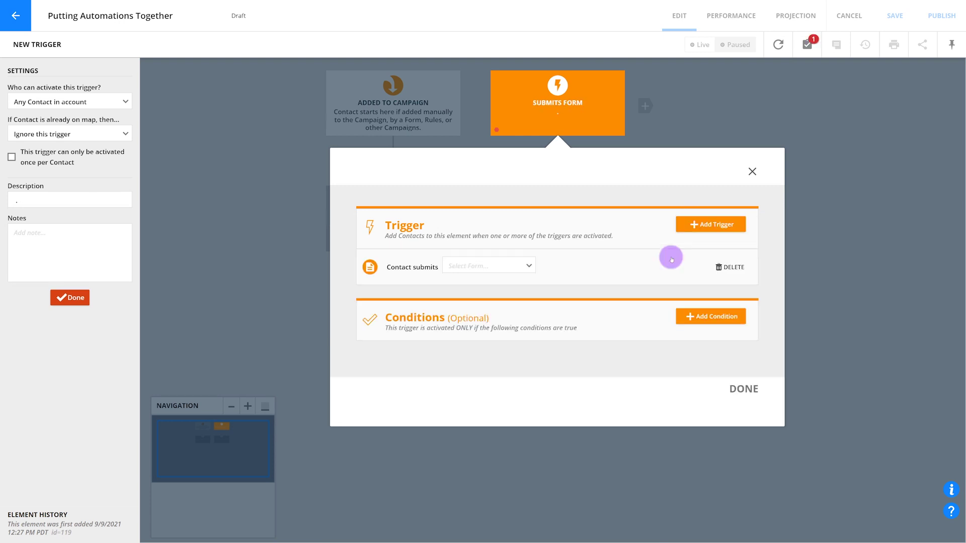
click(526, 265)
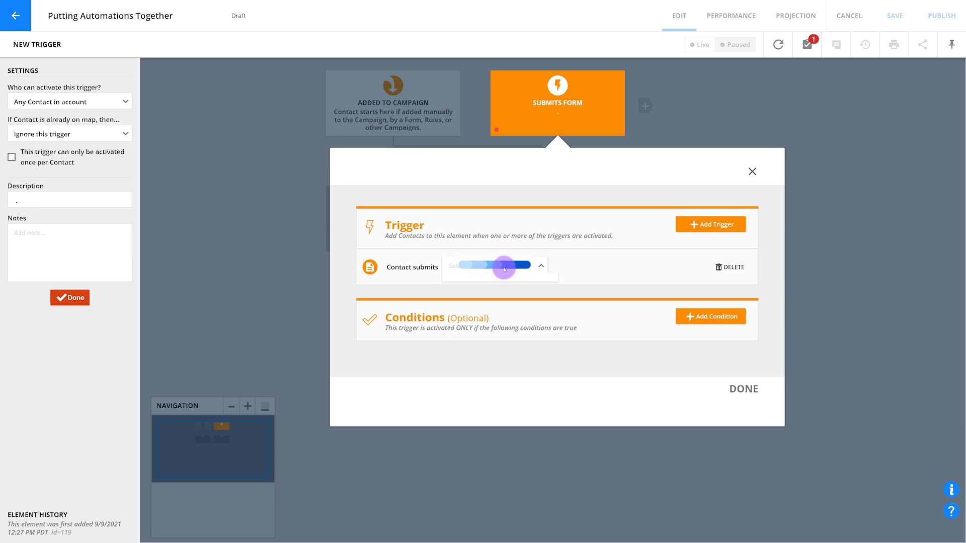
text(three)
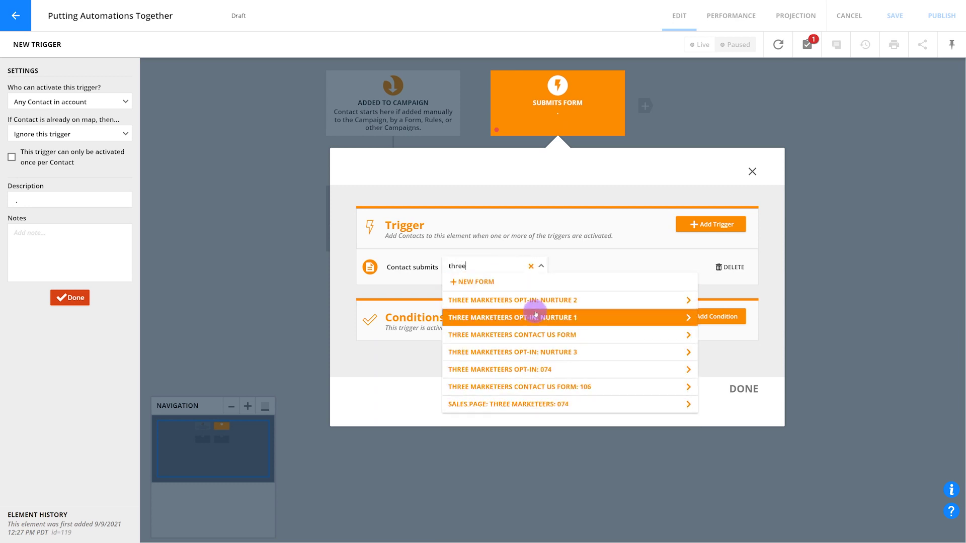
click(533, 316)
click(509, 299)
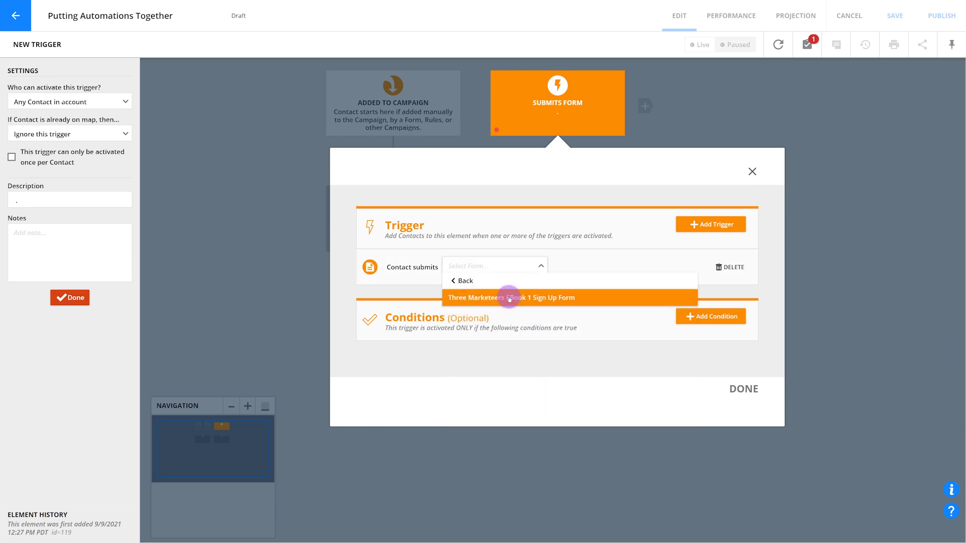
click(509, 297)
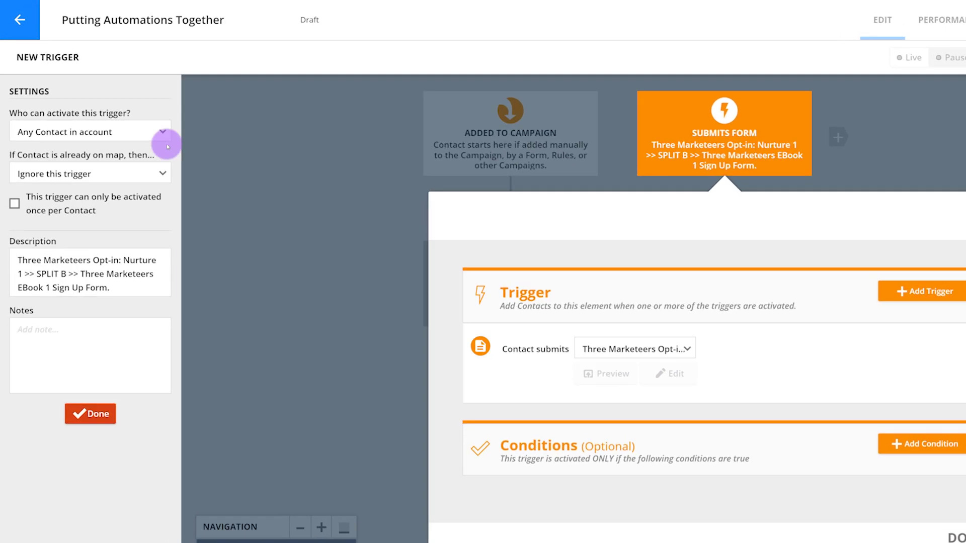
Set 'If Contact is already on map' to 'Add here again when triggered' and confirm the trigger
mouse_move(108, 102)
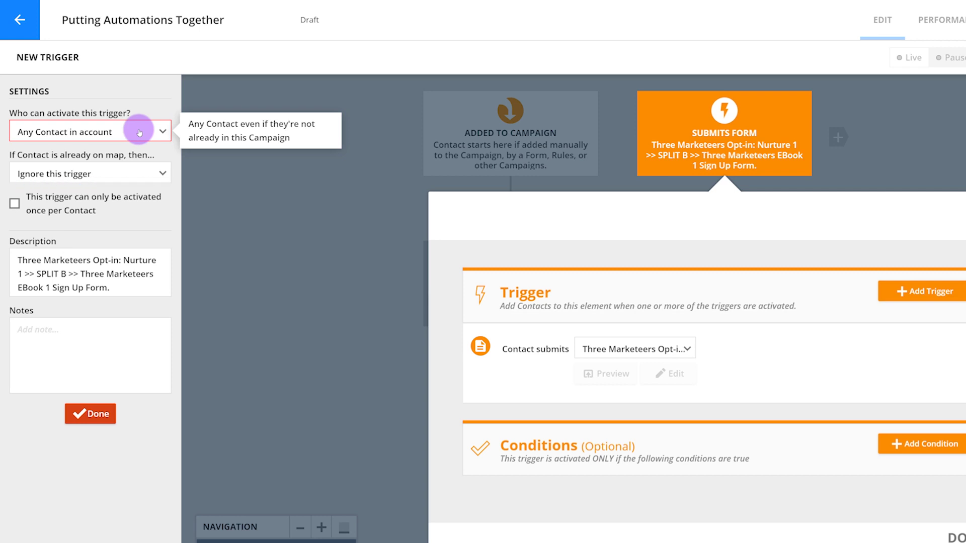
click(145, 180)
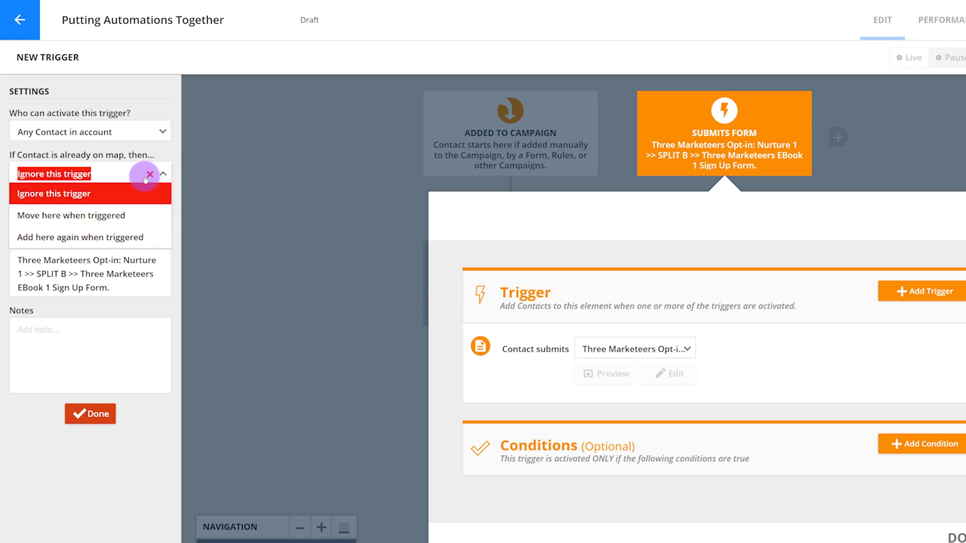
click(144, 240)
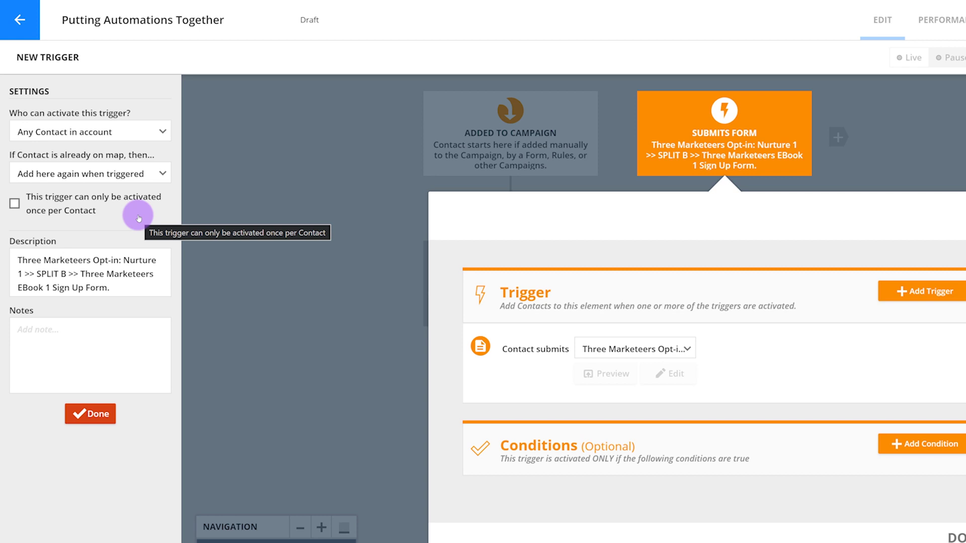
click(146, 174)
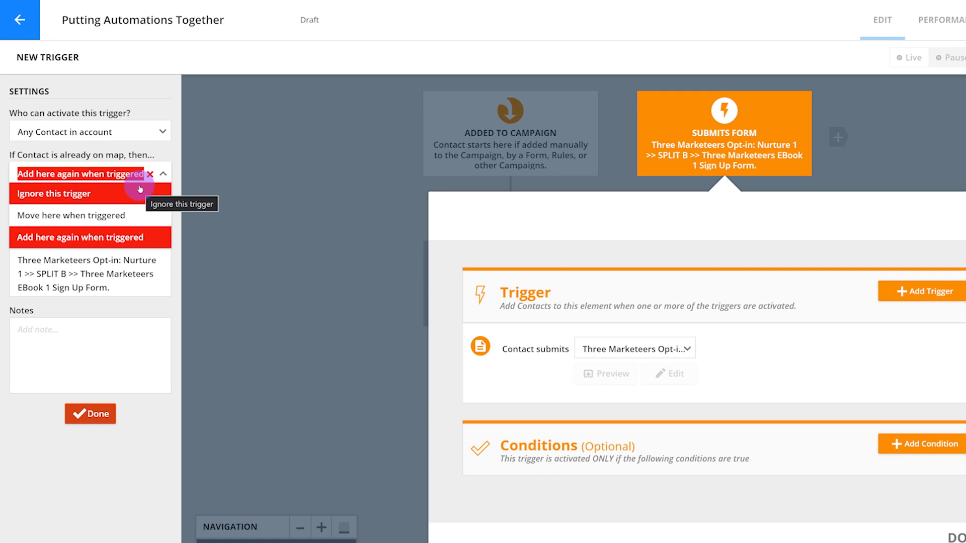
click(137, 238)
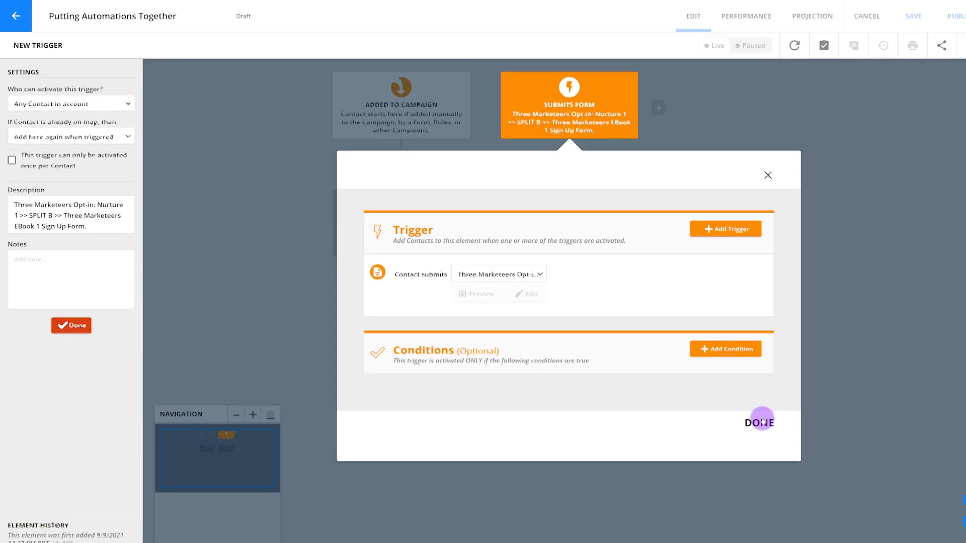
click(958, 539)
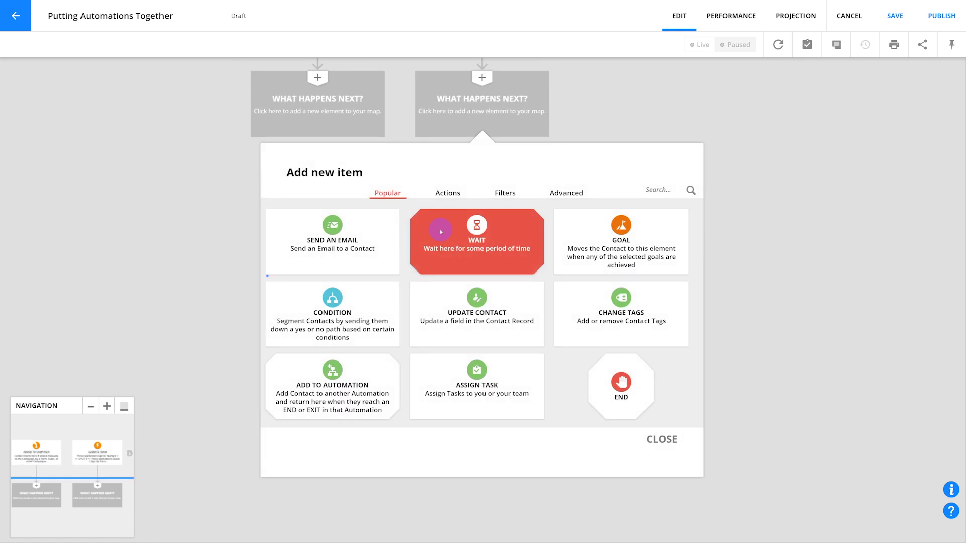
Add a Send an Email step after the trigger sending the 3 Marketeers Ebook Delivery Email
click(389, 231)
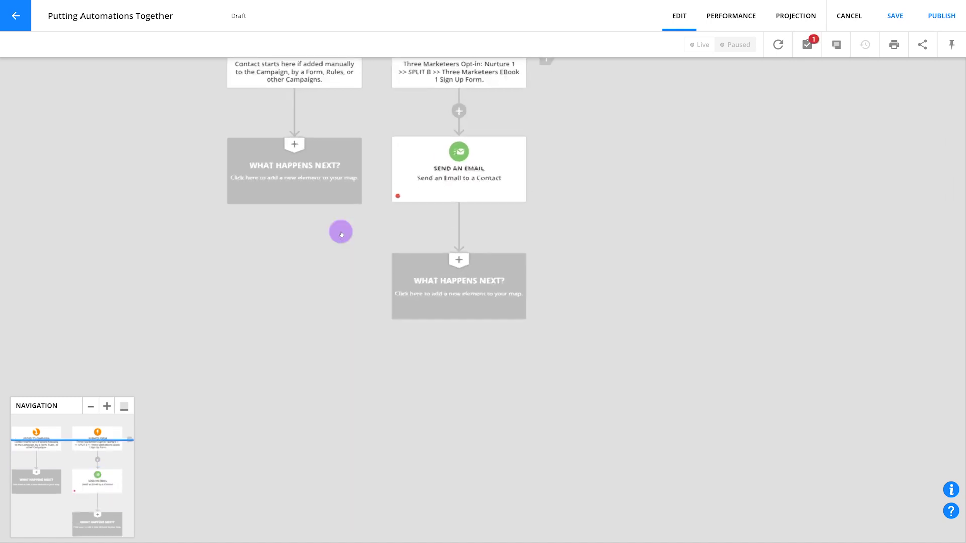
click(448, 246)
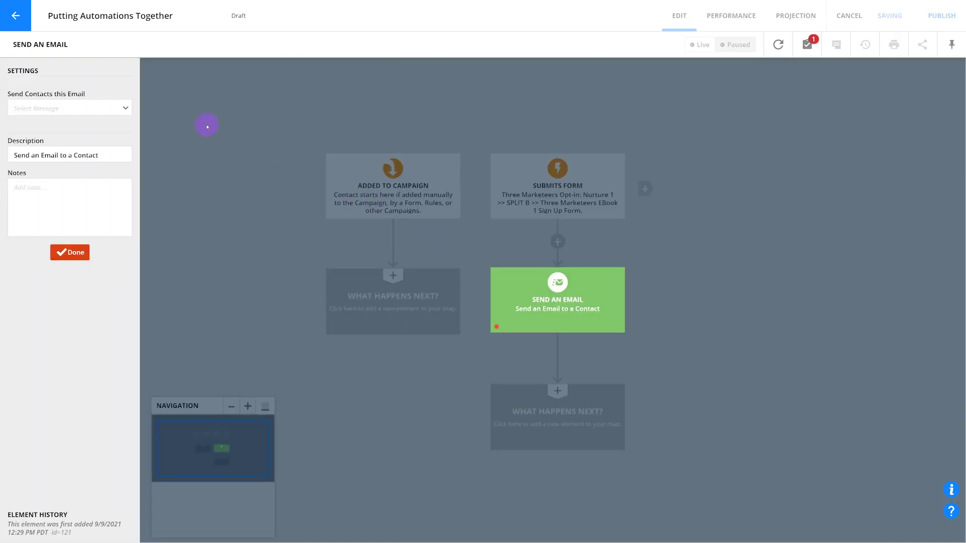
click(100, 112)
text(ebook del)
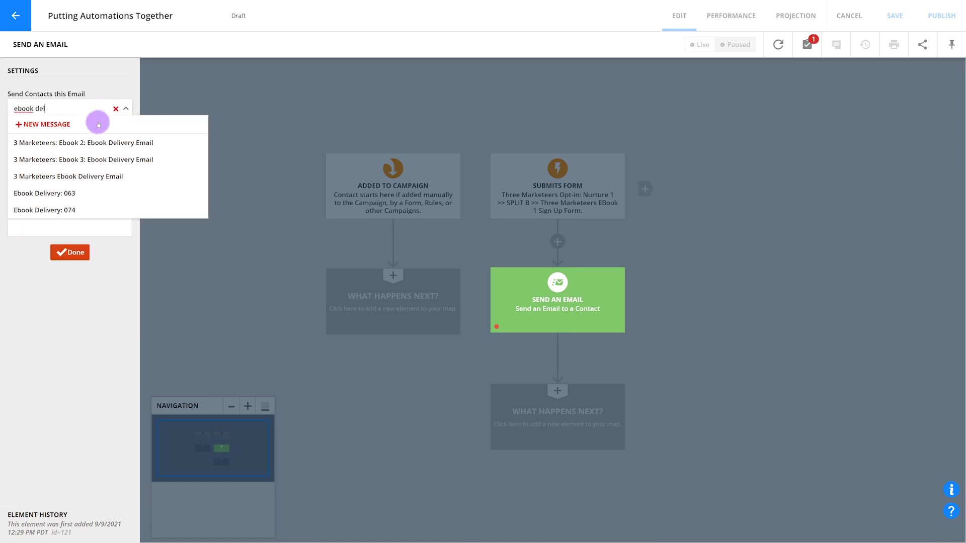
click(97, 176)
click(71, 272)
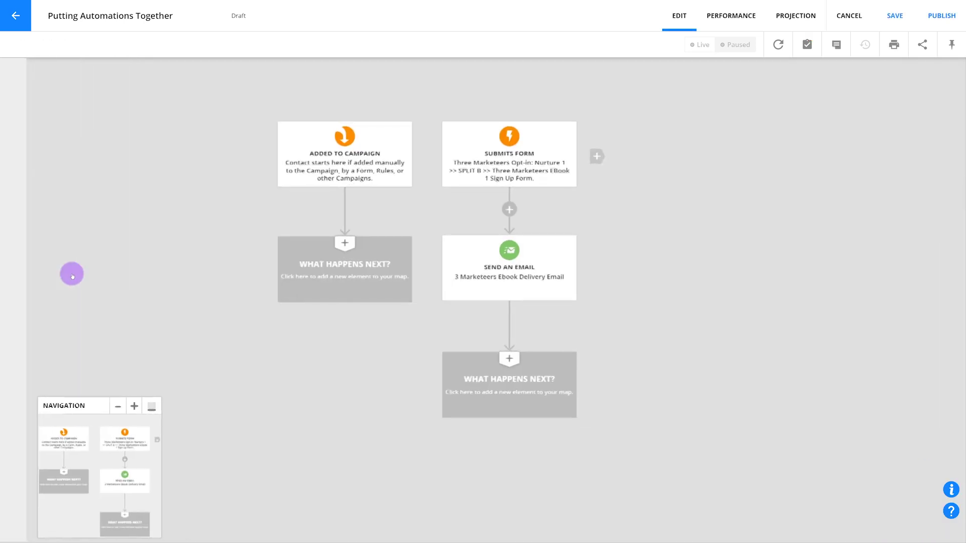
Follow the email with a Wait step set to 'Some time passes', 1 Days
click(464, 332)
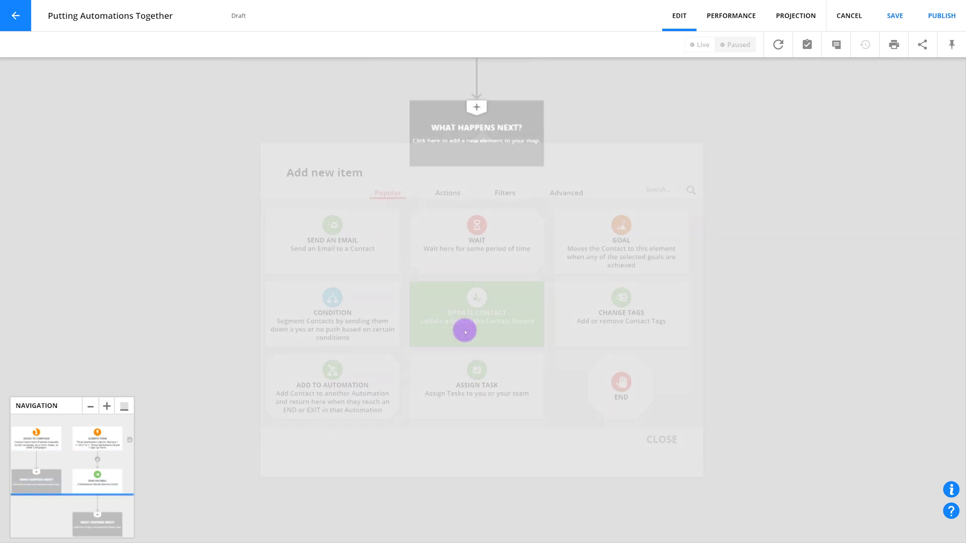
click(477, 250)
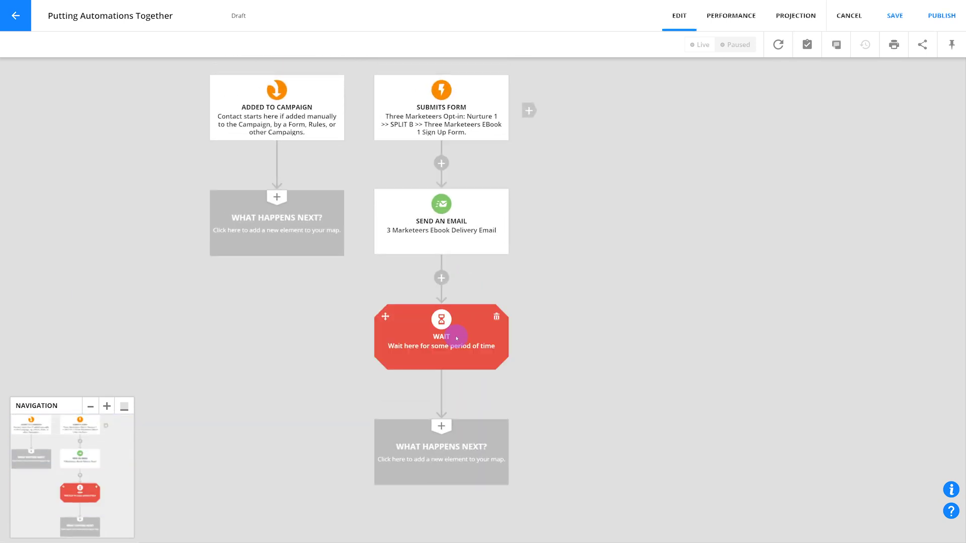
click(457, 339)
click(84, 98)
click(80, 121)
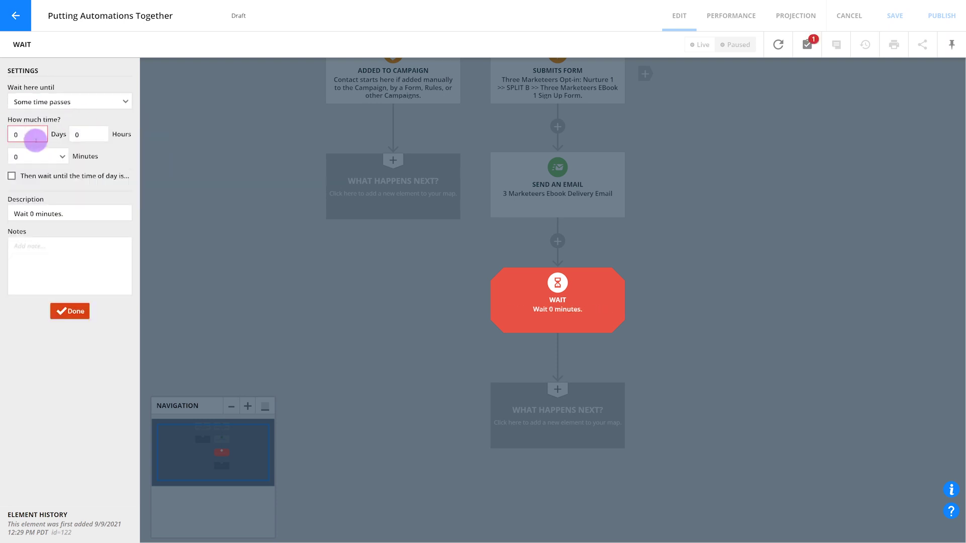
click(36, 136)
text(1)
click(69, 309)
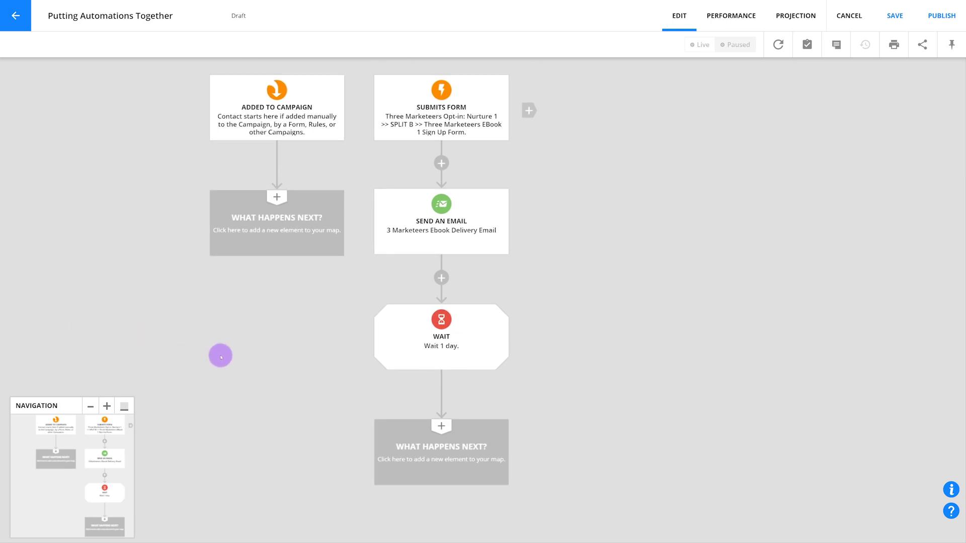
click(418, 441)
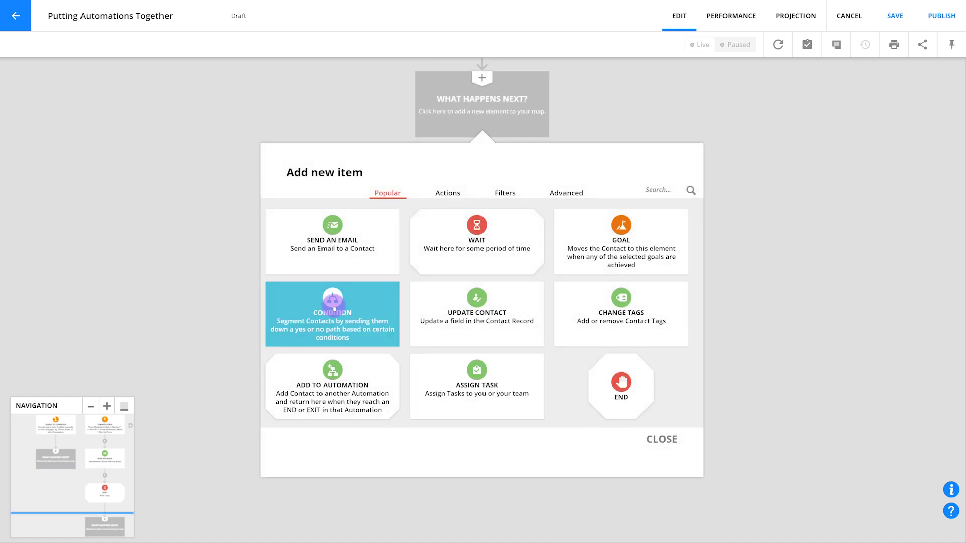
Add a Condition 'Has ordered a certain amount of a product': Greater Than or Equal To 1, Any Product
click(332, 307)
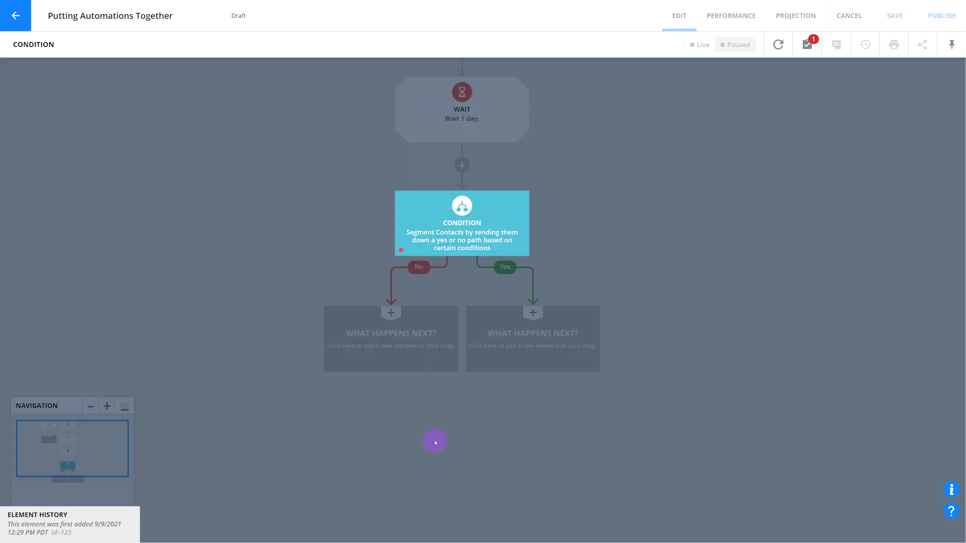
click(713, 227)
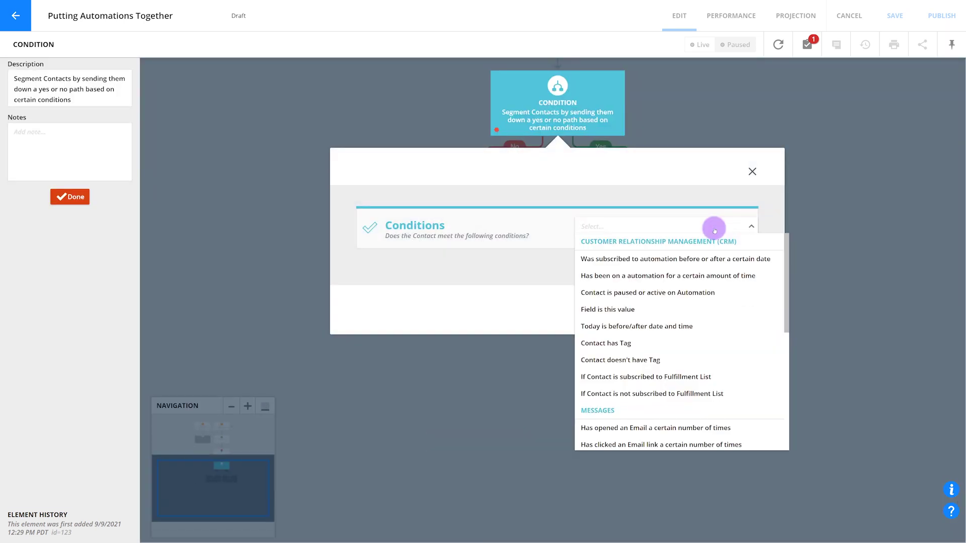
text(has)
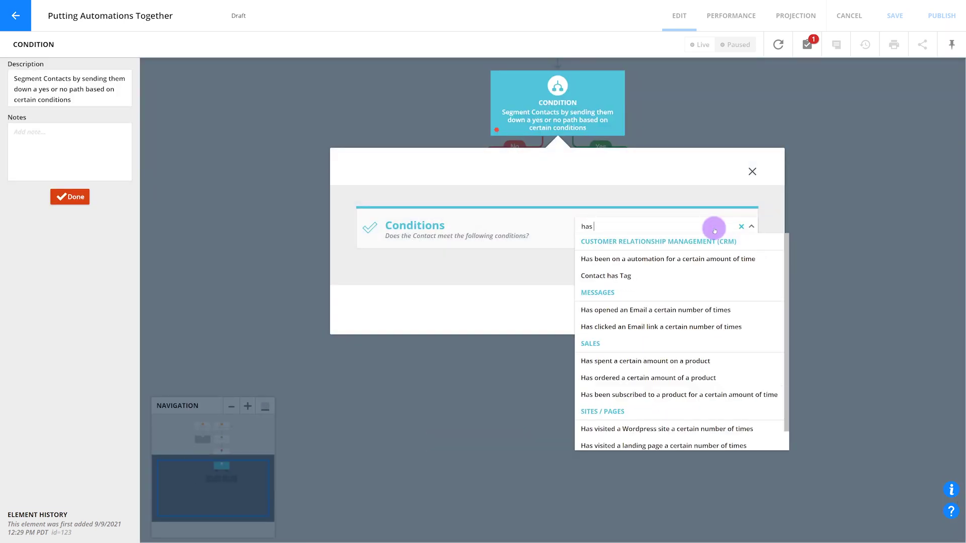
text( order)
click(697, 258)
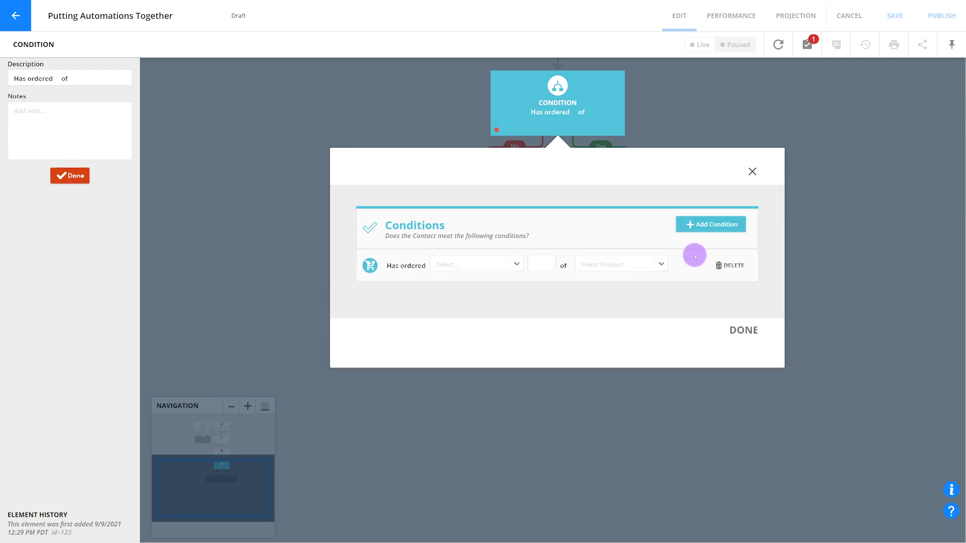
click(485, 264)
click(490, 347)
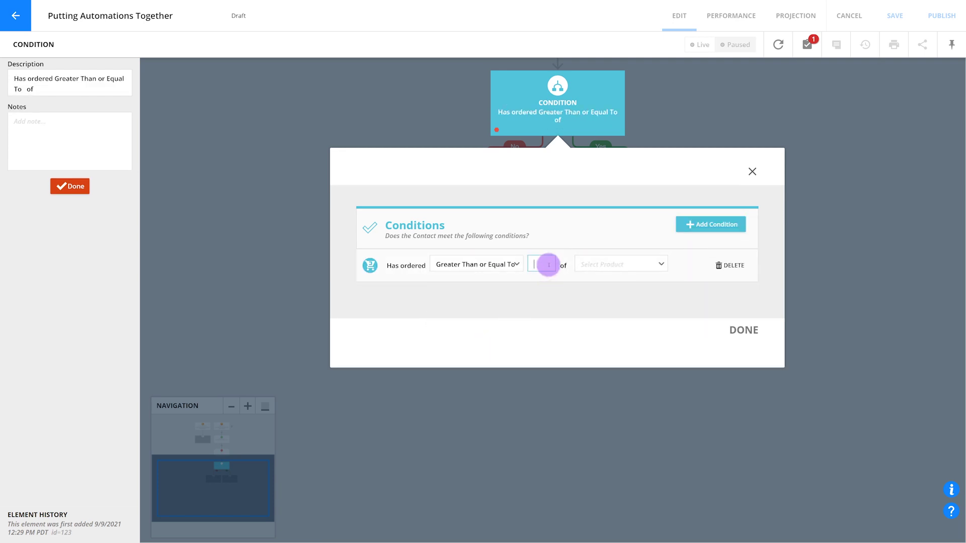
click(627, 262)
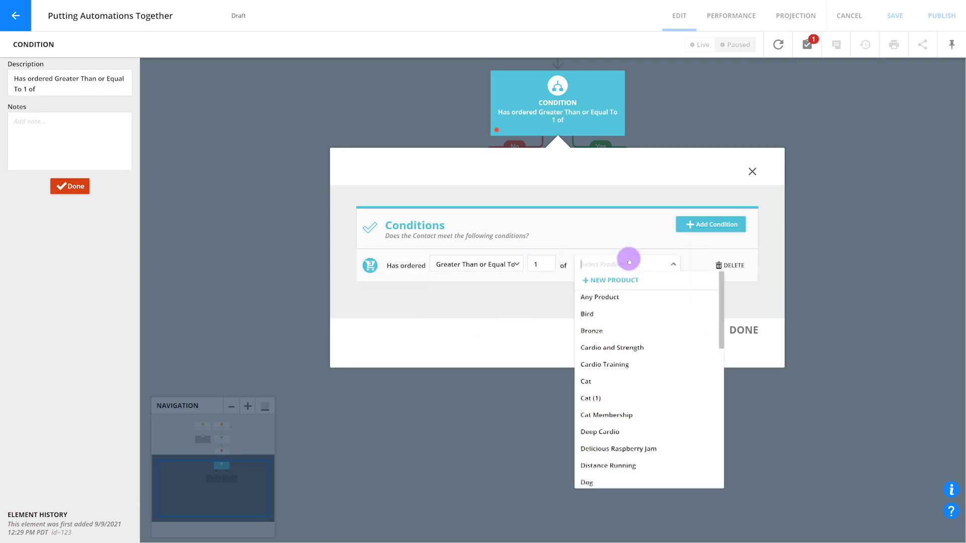
click(624, 295)
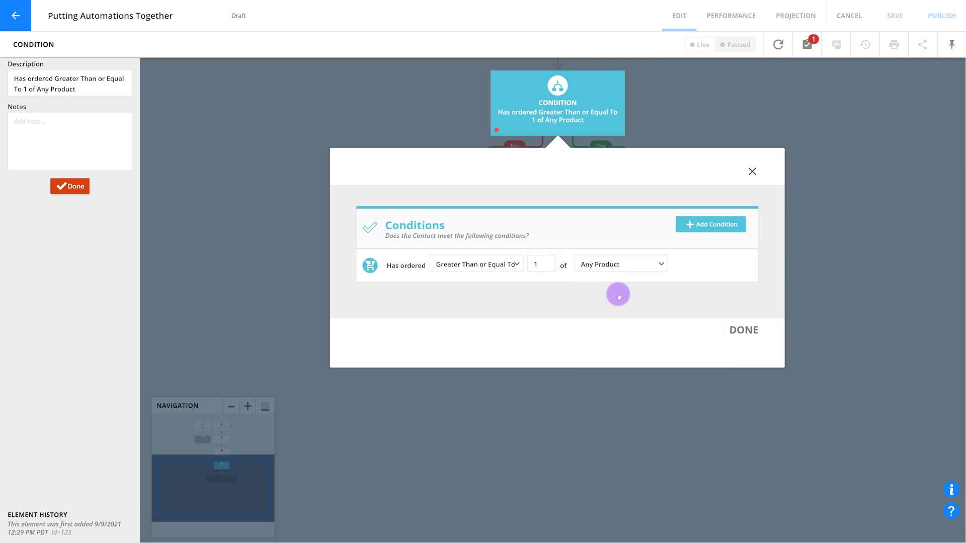
click(746, 331)
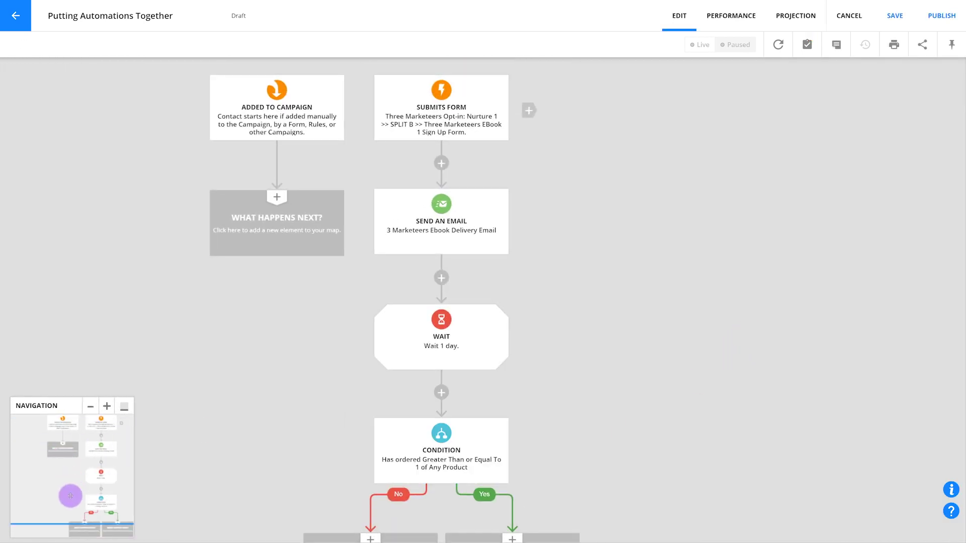
End the Yes branch with an Exit step ticked to remove contacts from this automation
drag(95, 489, 92, 539)
click(190, 374)
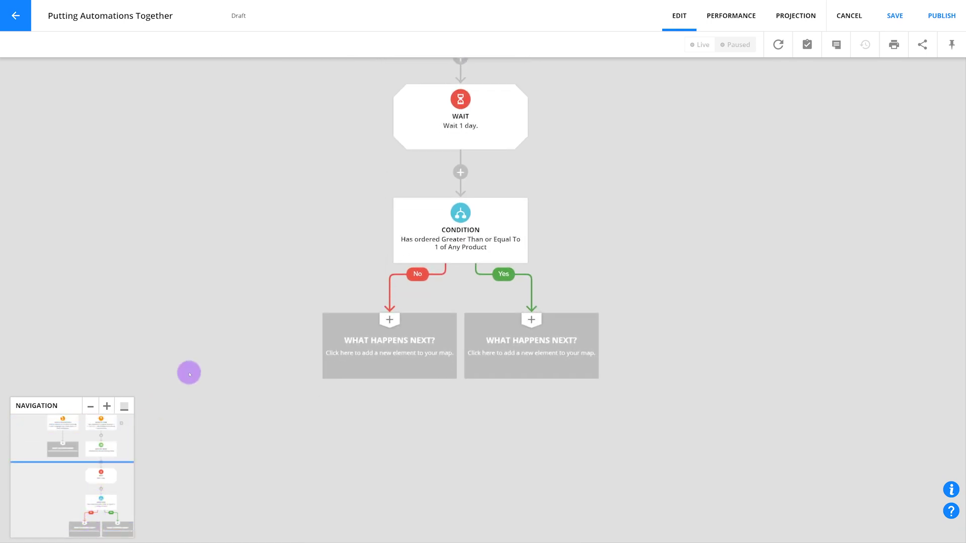
click(582, 344)
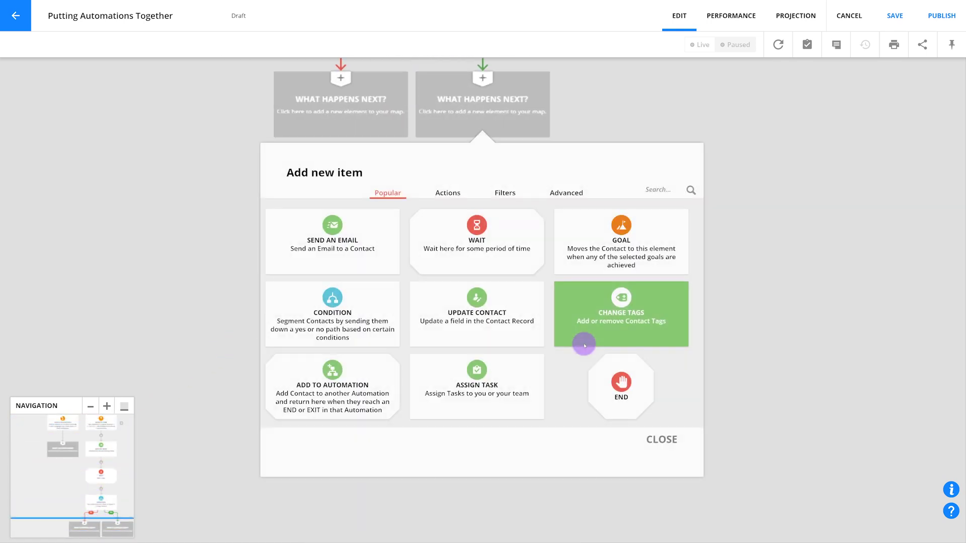
click(613, 376)
click(550, 347)
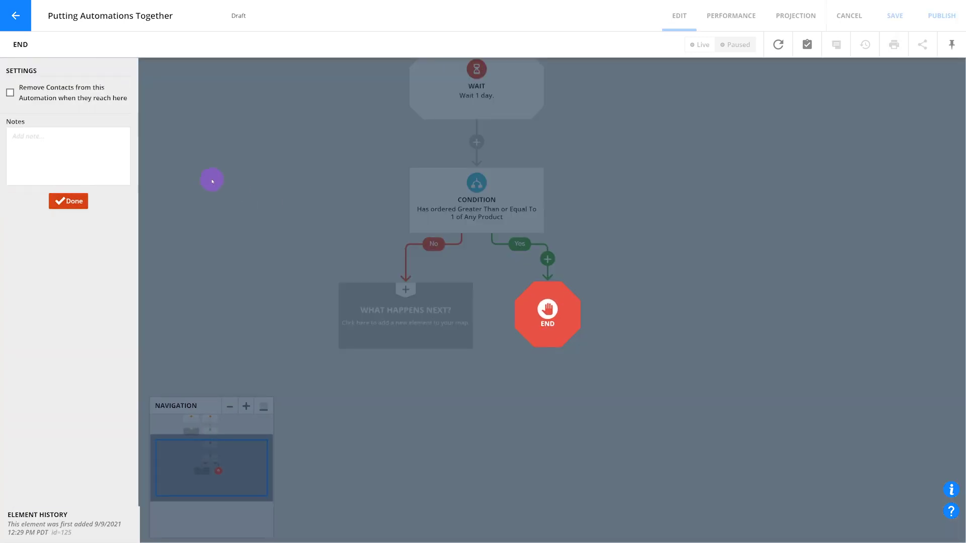
click(17, 98)
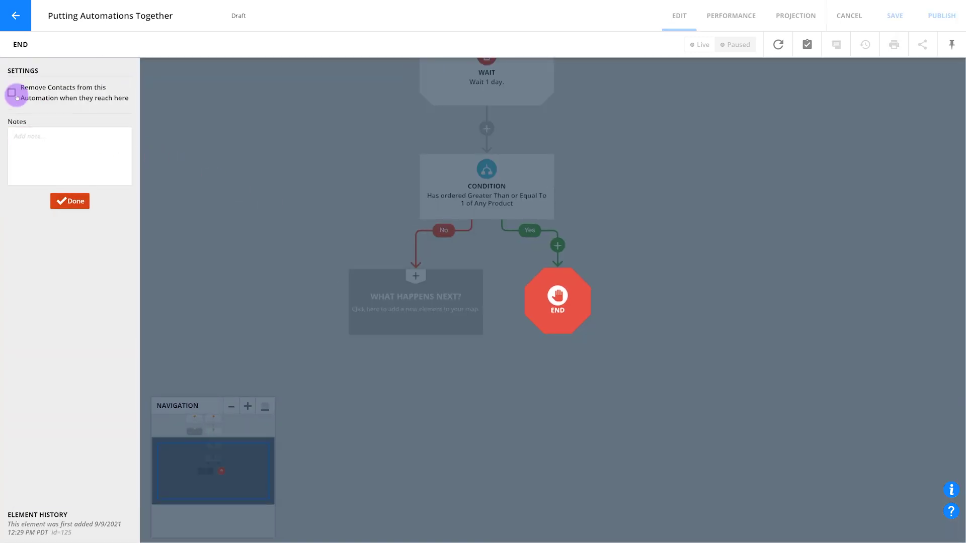
click(70, 202)
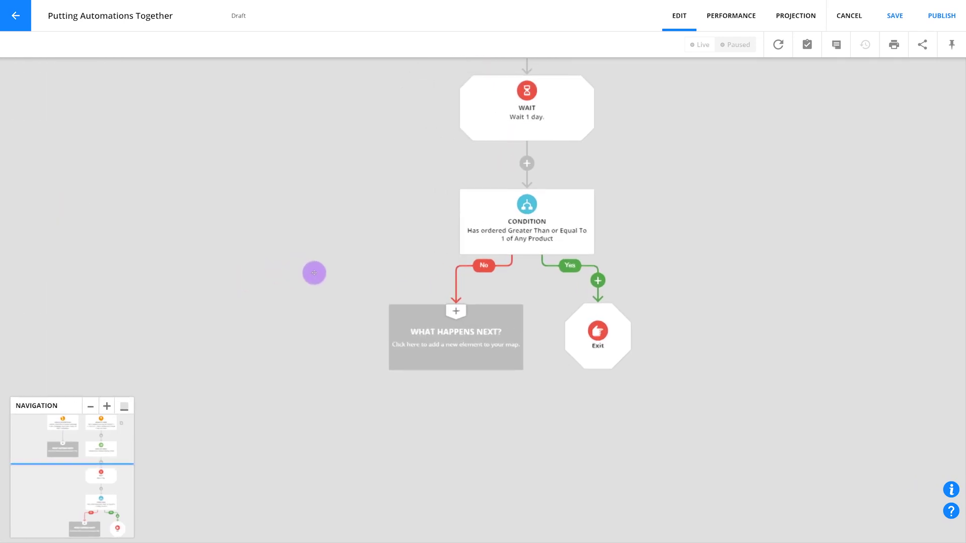
drag(314, 273, 329, 280)
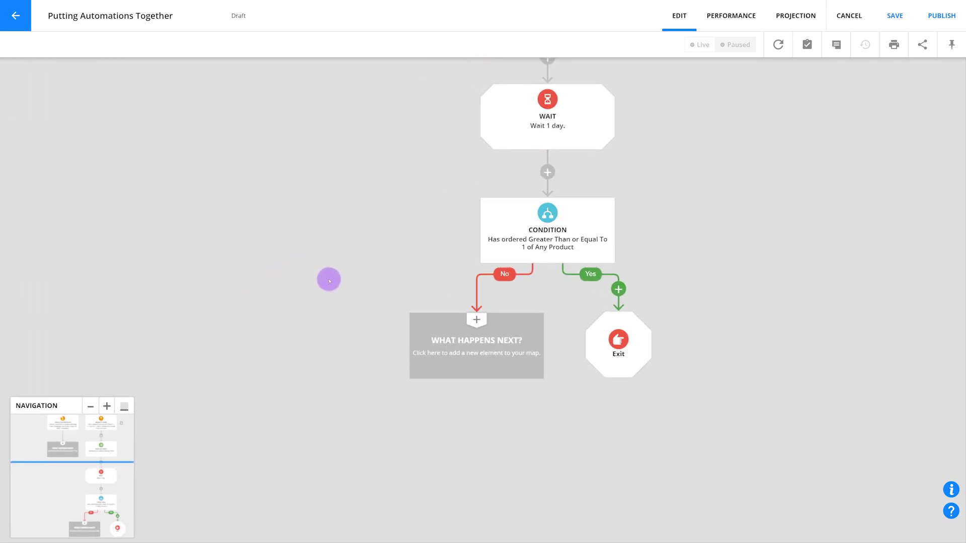
Add a Send an Email step on the No branch sending 3 Marketeers Ebook Lead Nurture Email 1
click(478, 338)
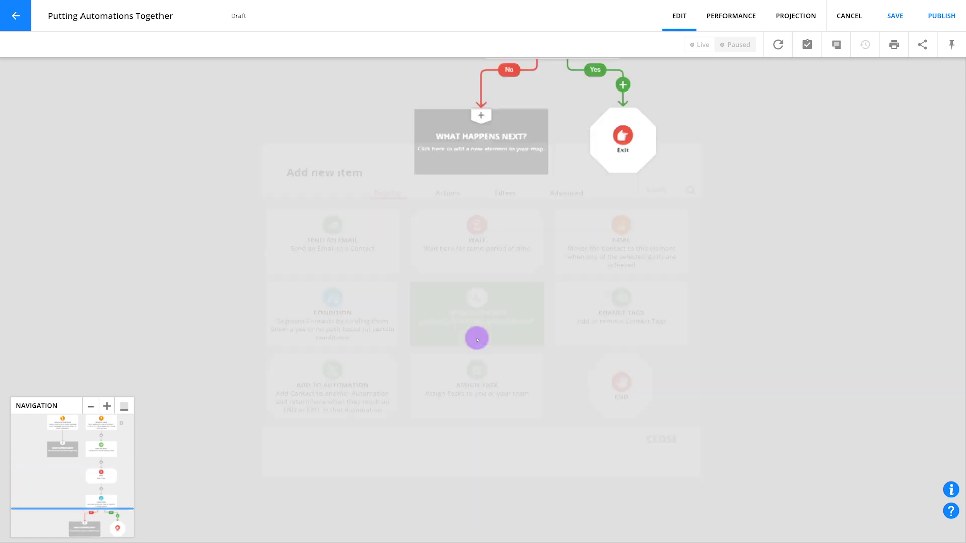
click(331, 249)
click(441, 334)
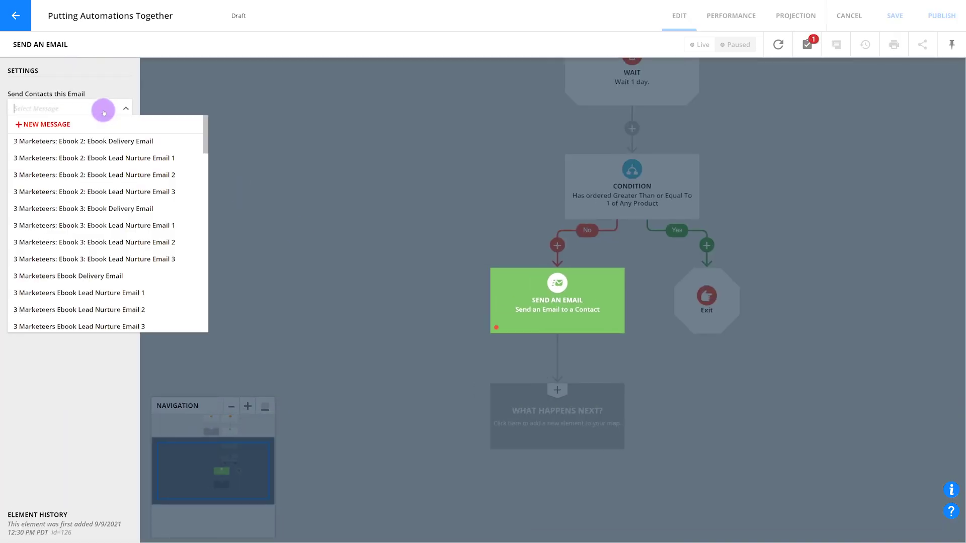
text(ebook)
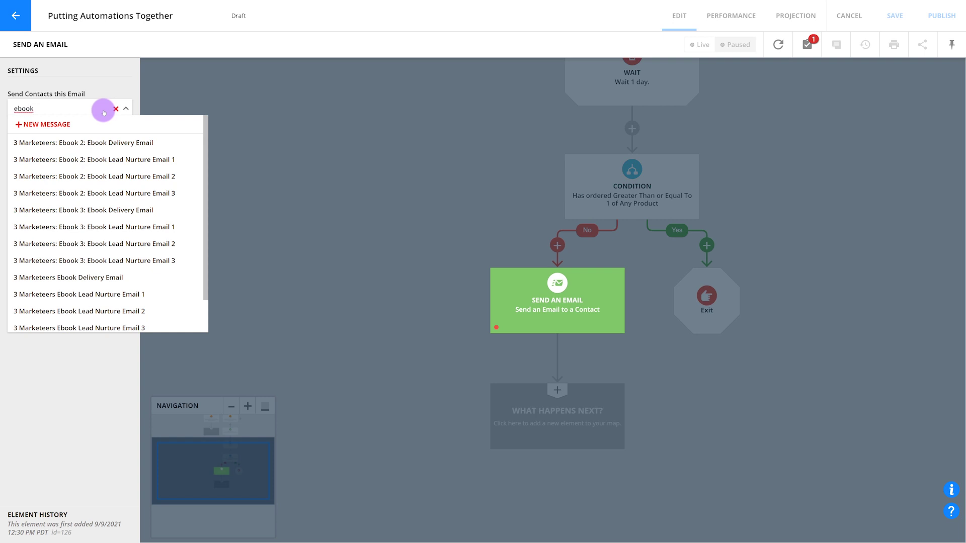
text( lead)
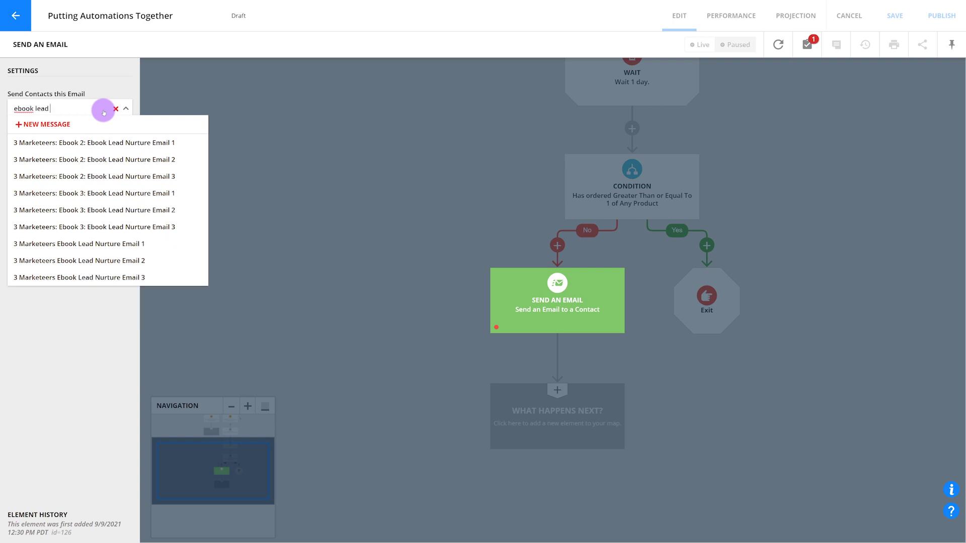
click(100, 244)
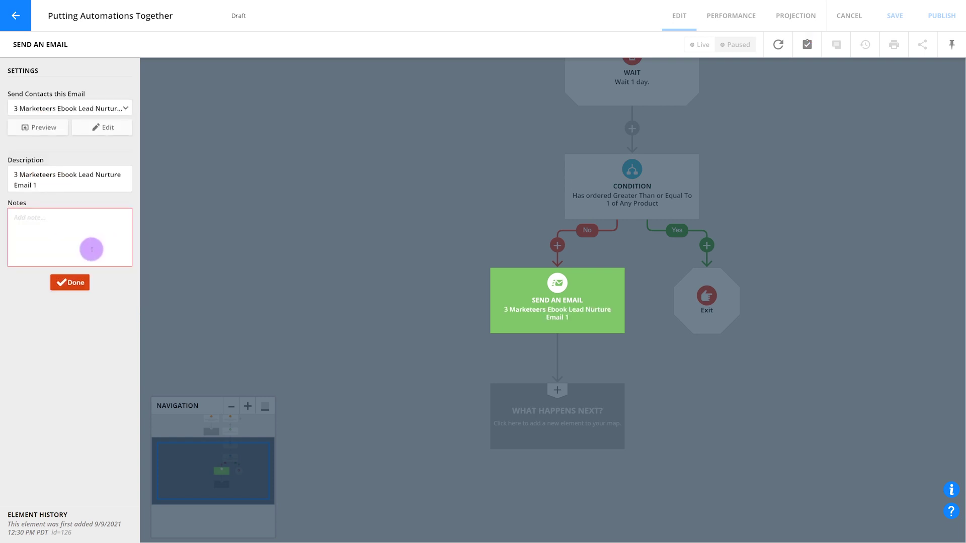
click(70, 283)
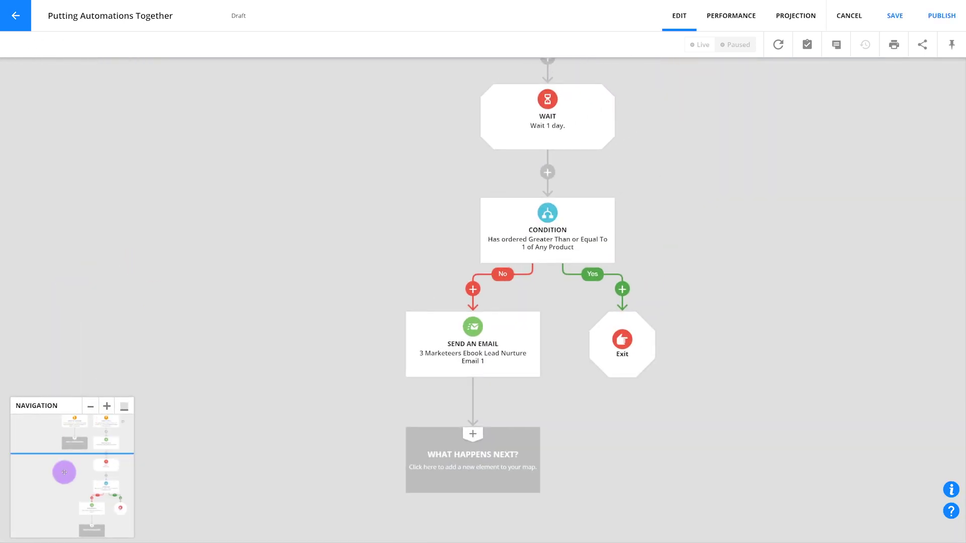
drag(63, 472, 80, 489)
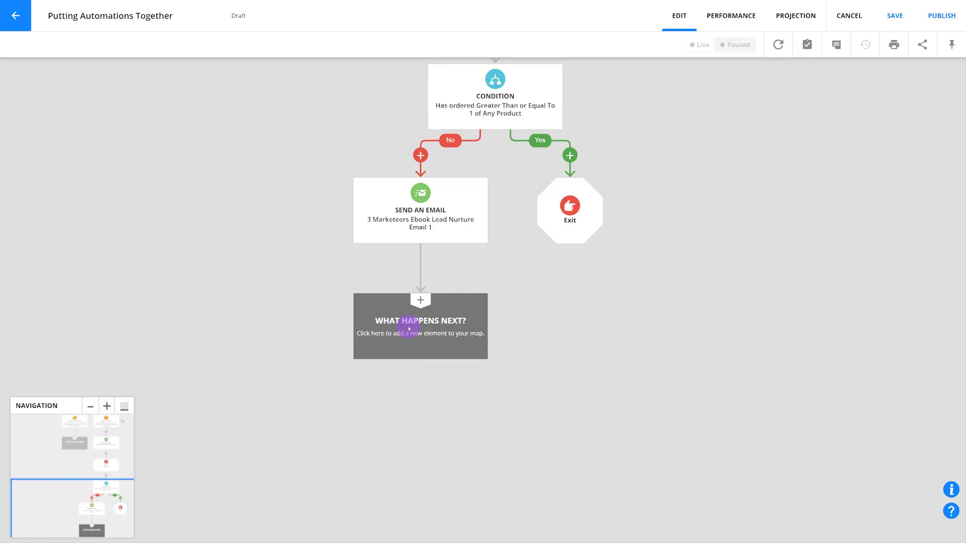
Add a Wait step of 'Some time passes', 1 day, below Lead Nurture Email 1
click(409, 328)
click(476, 269)
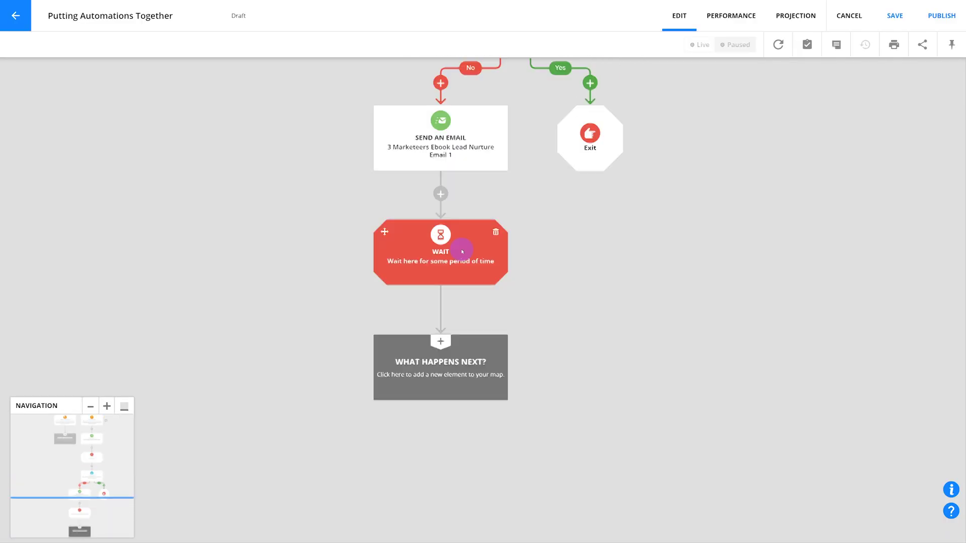
click(414, 334)
click(69, 101)
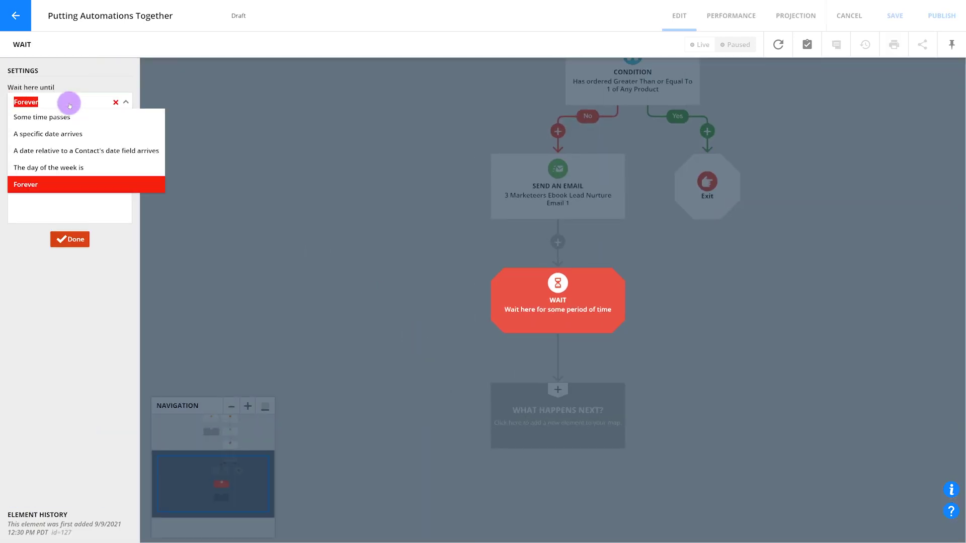
click(65, 117)
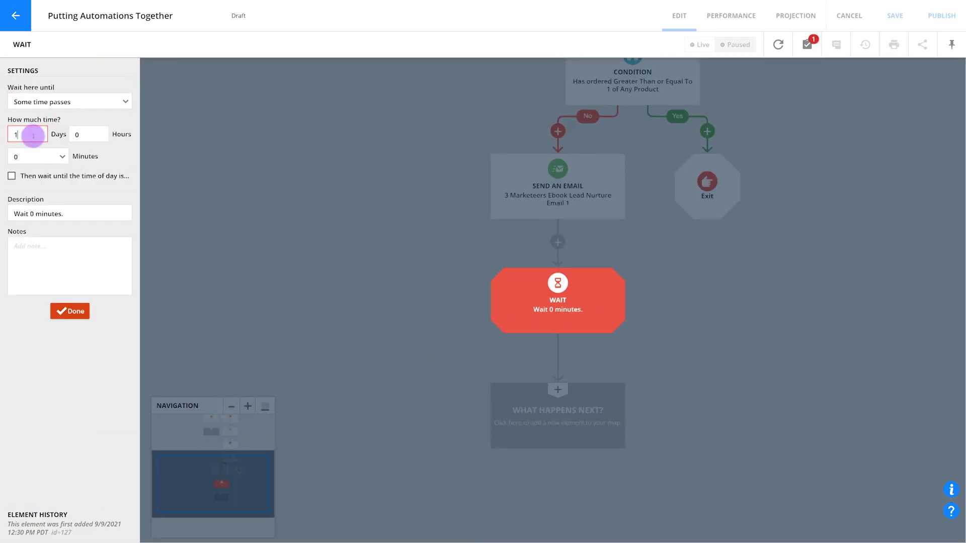
click(70, 311)
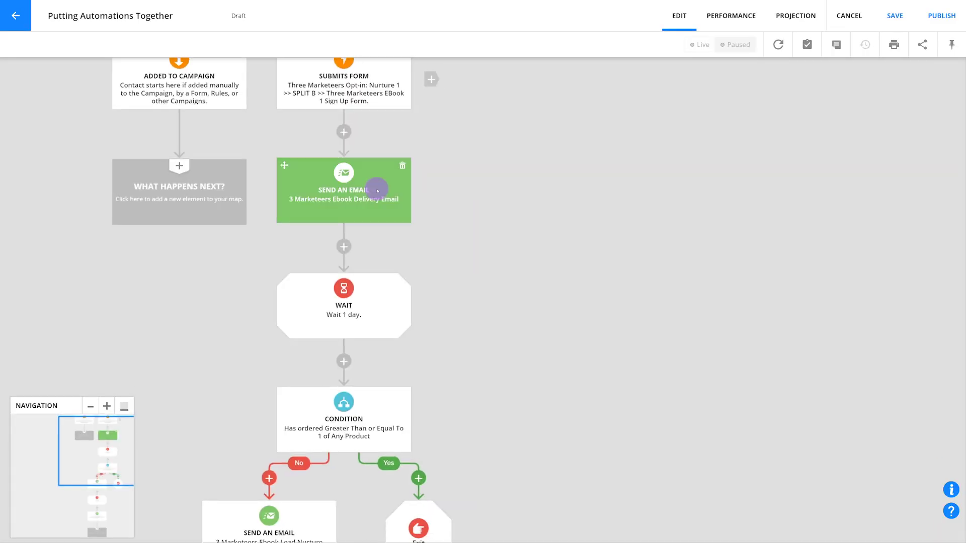
scroll(494, 237, down, 5)
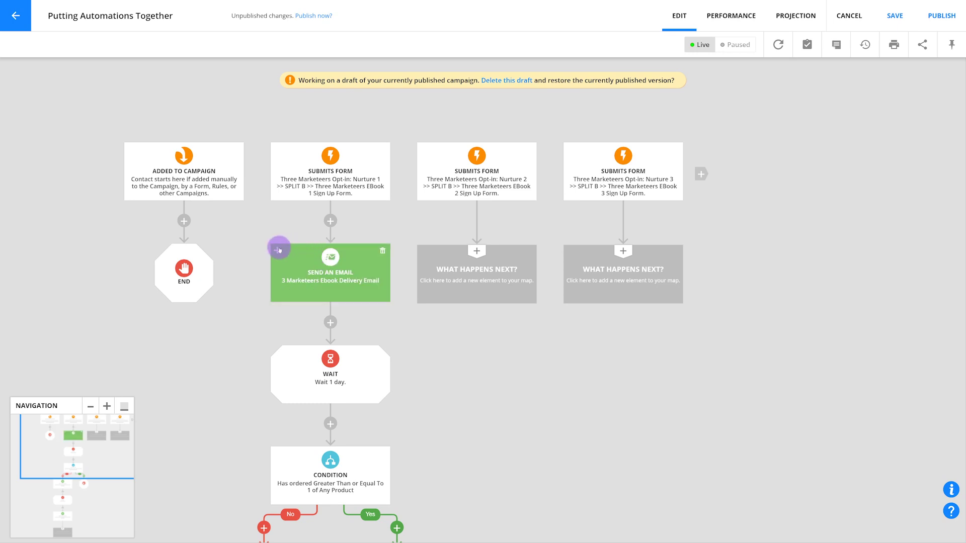
Copy the delivery email, 1-day wait and purchase condition sequence under the Nurture 2 trigger
drag(276, 250, 430, 254)
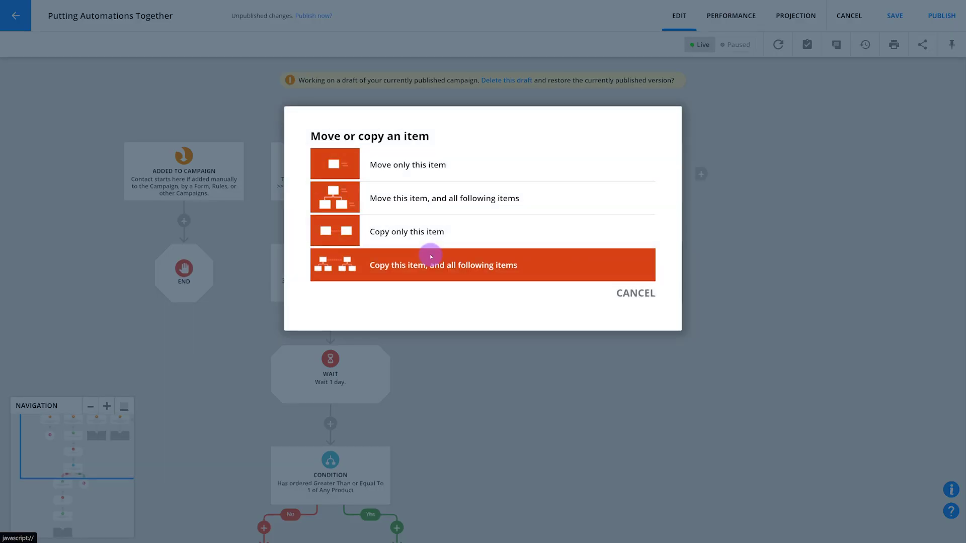
click(484, 266)
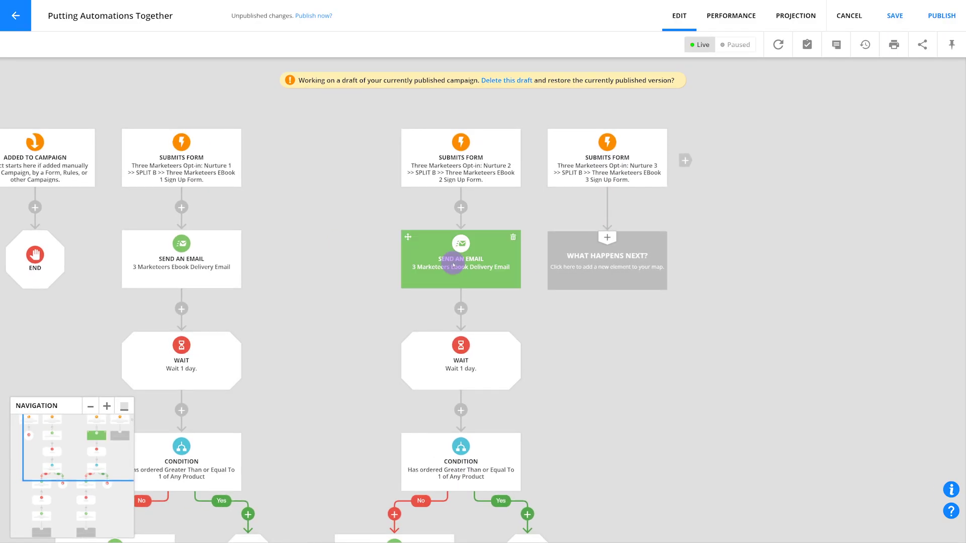
Switch the Nurture 2 copy's email to the Ebook 2 Delivery Email
click(454, 265)
click(84, 108)
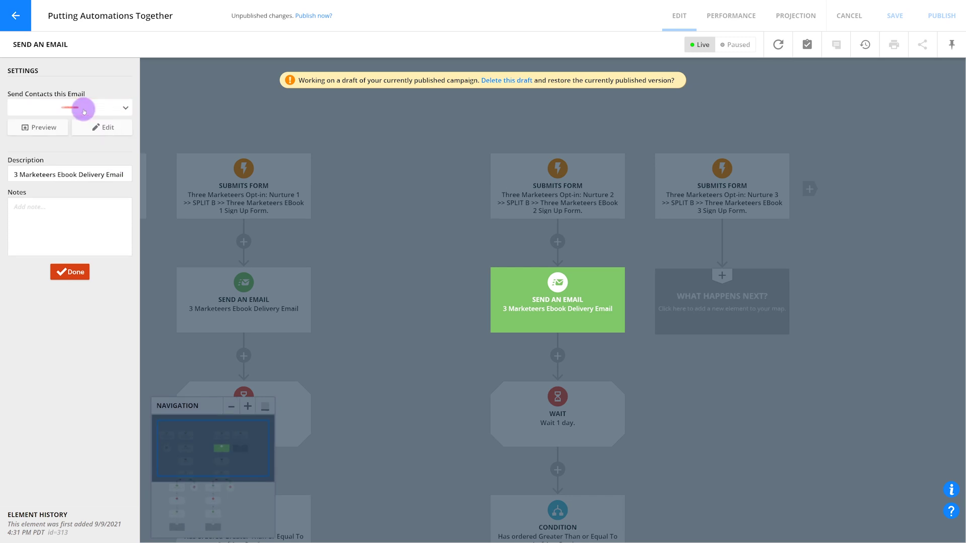
text(ers: Eboo)
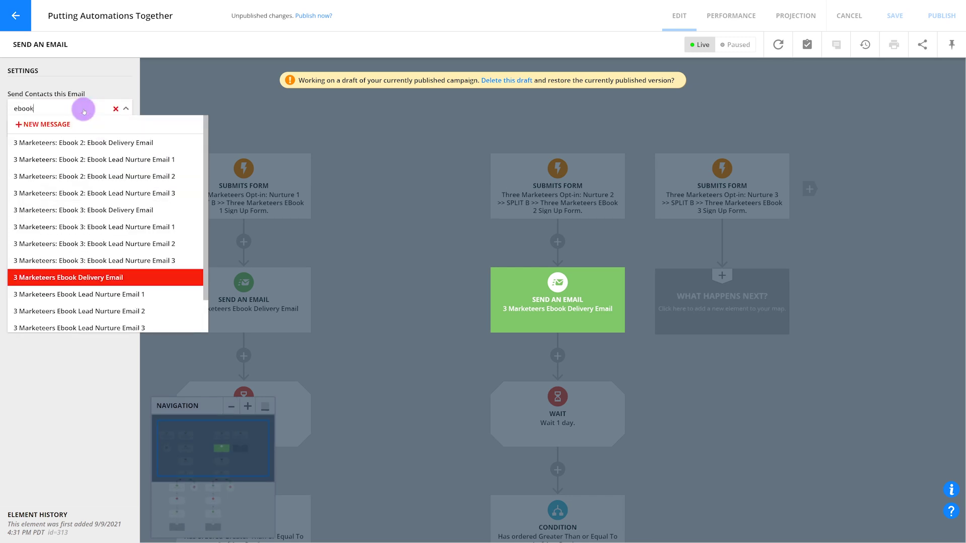
text(k 2)
click(88, 143)
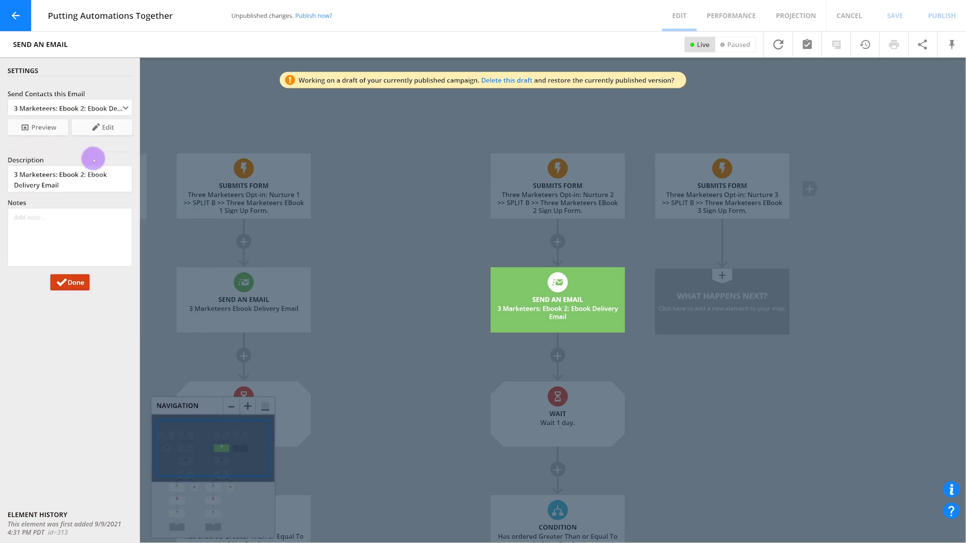
click(82, 289)
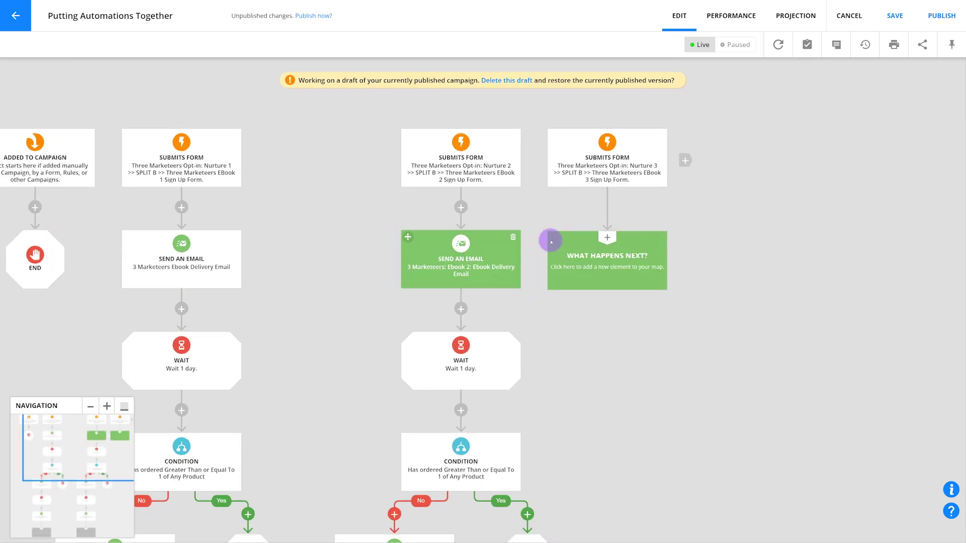
Copy the sequence onto the Nurture 3 path and set its email to Ebook 3 Delivery
click(550, 242)
click(501, 267)
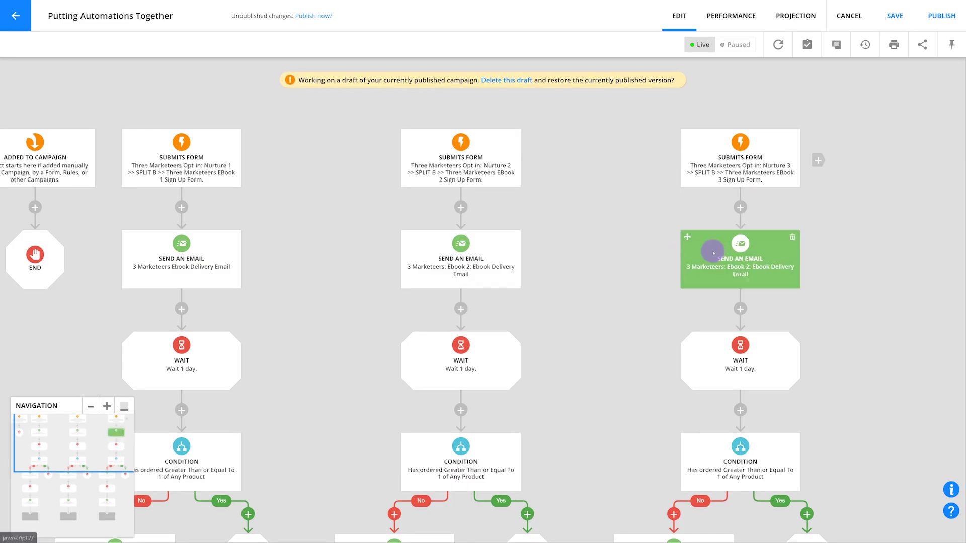
click(766, 249)
click(91, 108)
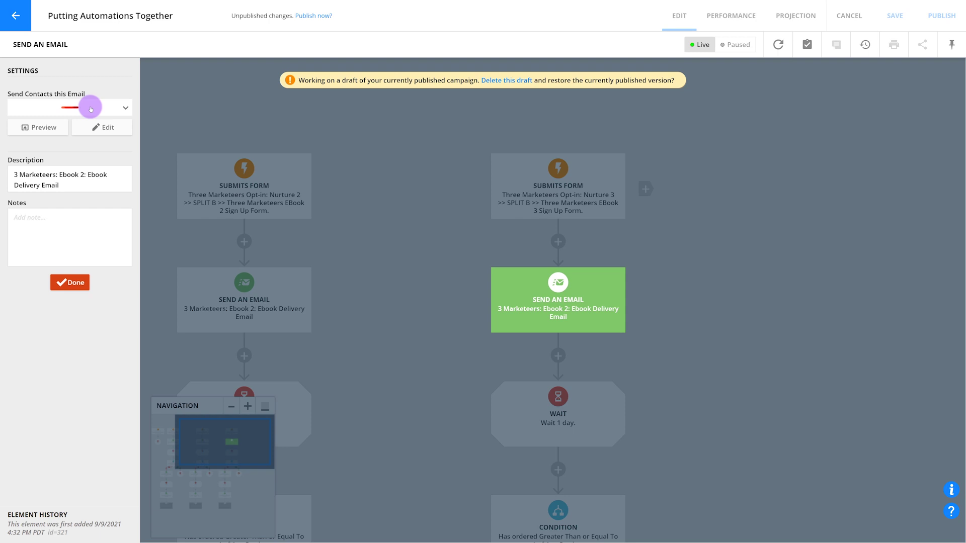
text(ers: Ebook 3)
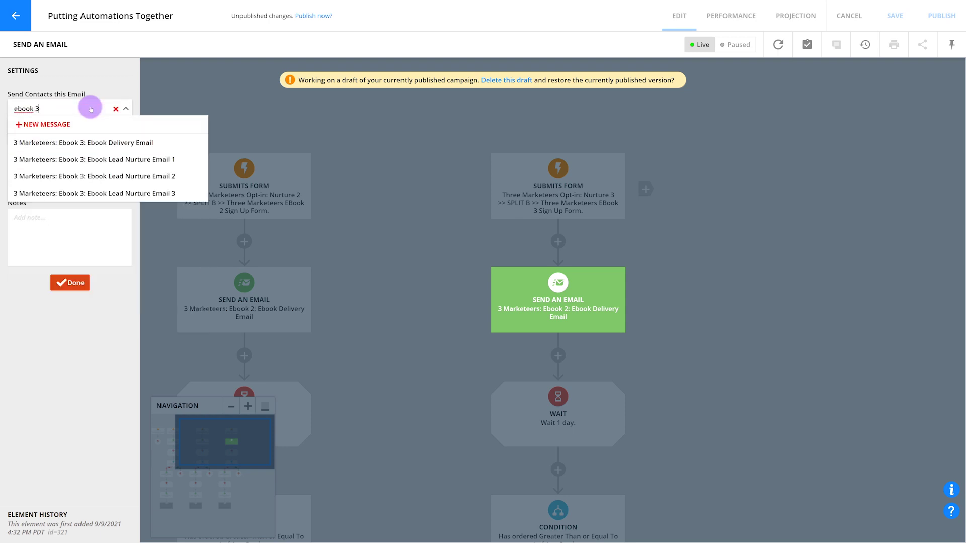
click(114, 142)
click(71, 282)
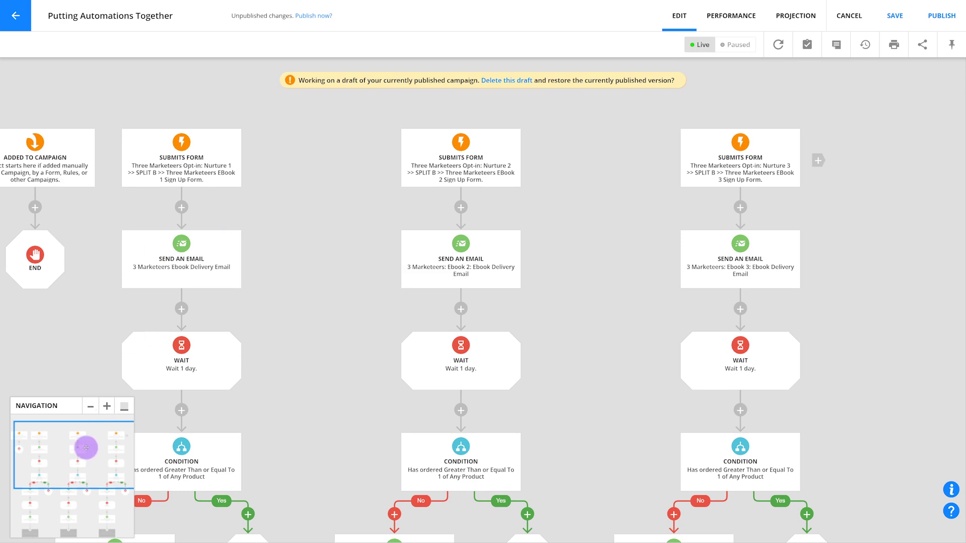
drag(86, 448, 70, 526)
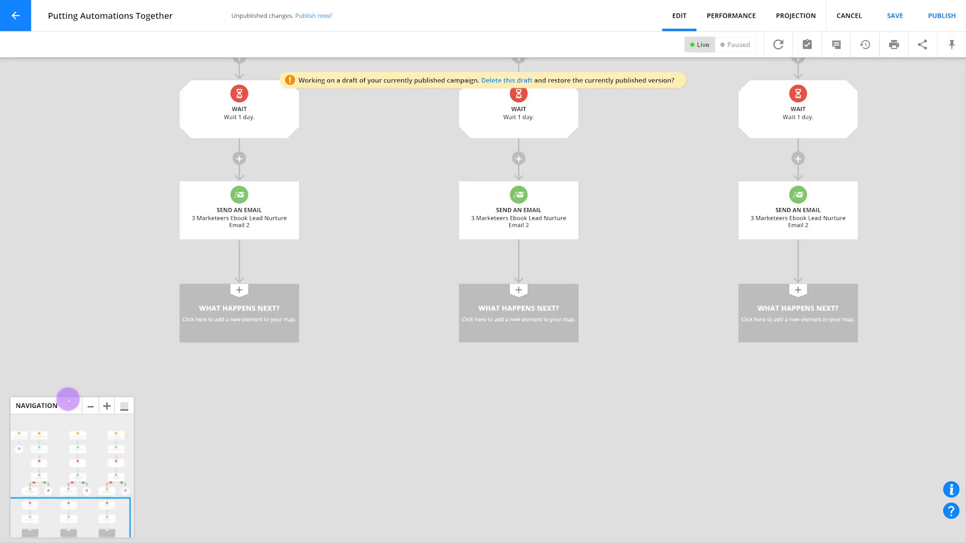
Add a Wait step after Lead Nurture Email 2 on the first branch
click(252, 312)
Add a Wait step set to 7 days, followed by a Send an Email step
click(437, 242)
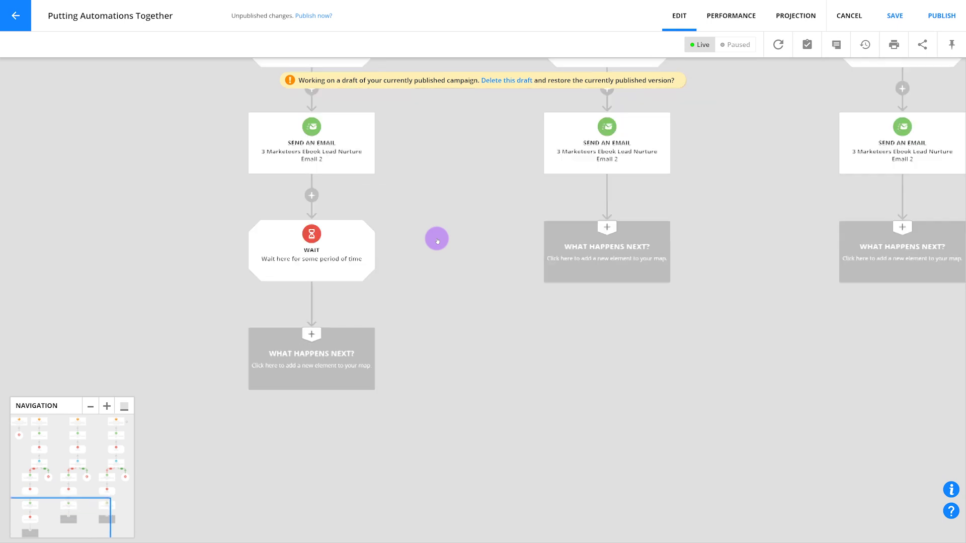
click(304, 353)
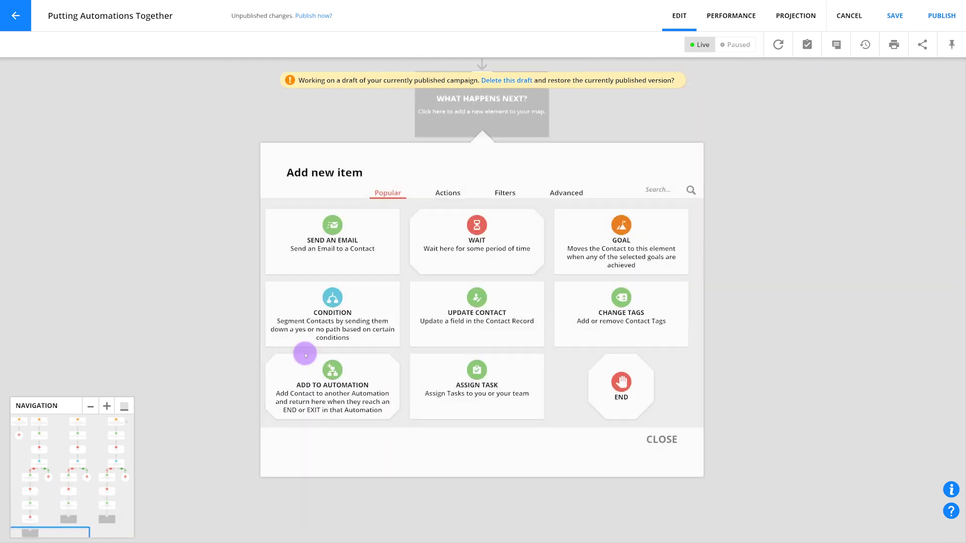
click(330, 252)
click(283, 249)
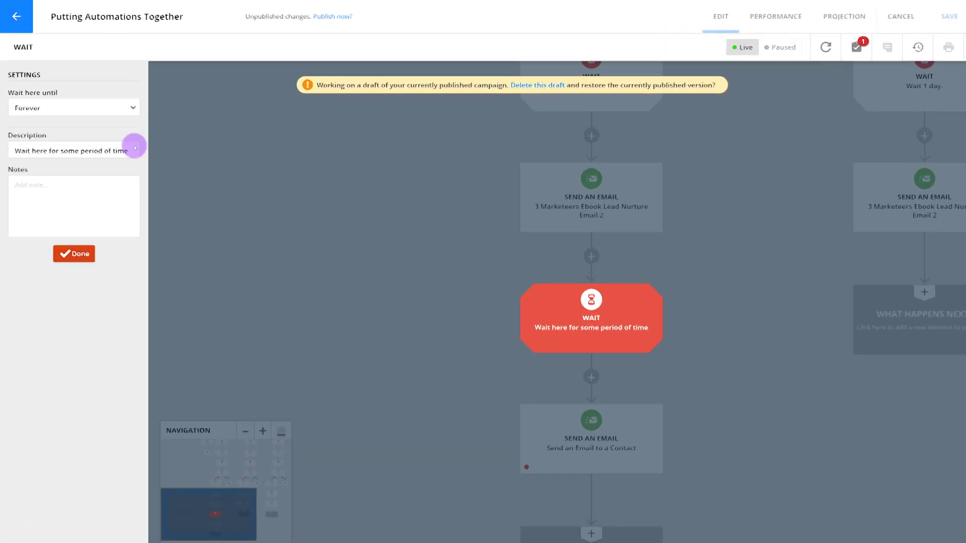
click(34, 102)
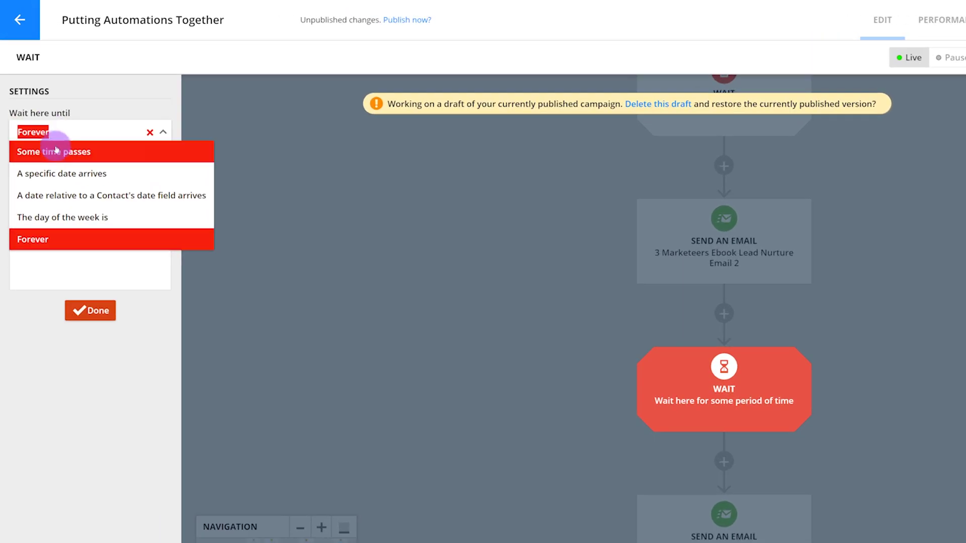
click(57, 151)
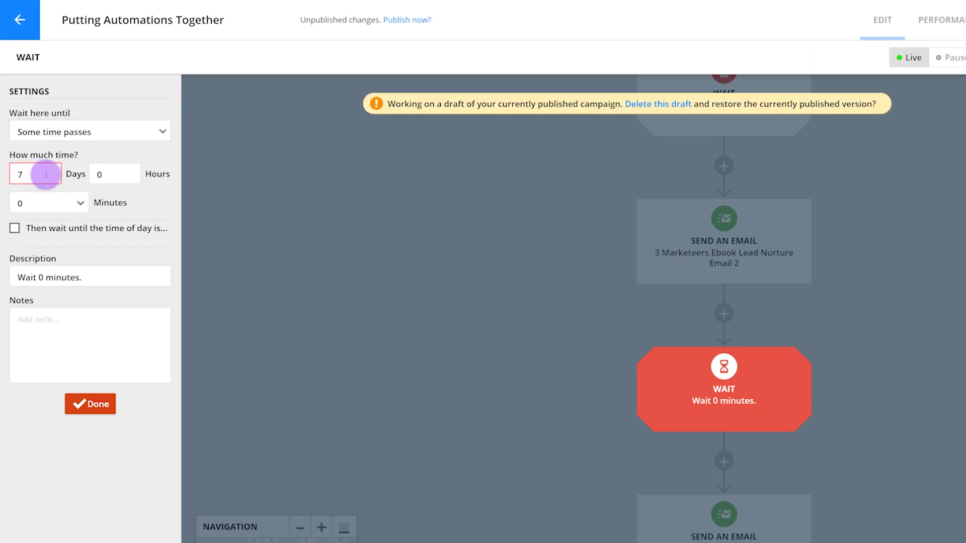
click(94, 409)
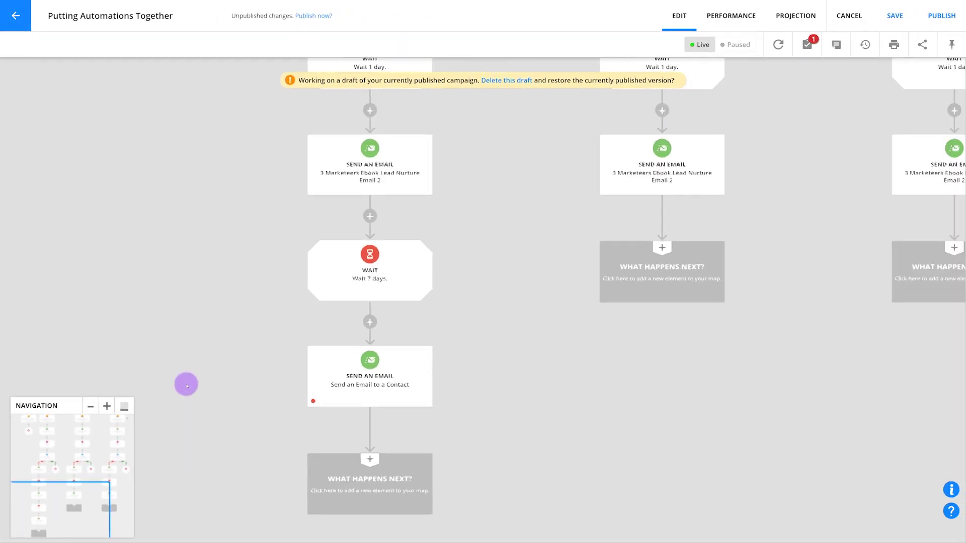
Make the email step send '3 Marketeers: Long Term Lead Nurture: Email 1'
click(269, 372)
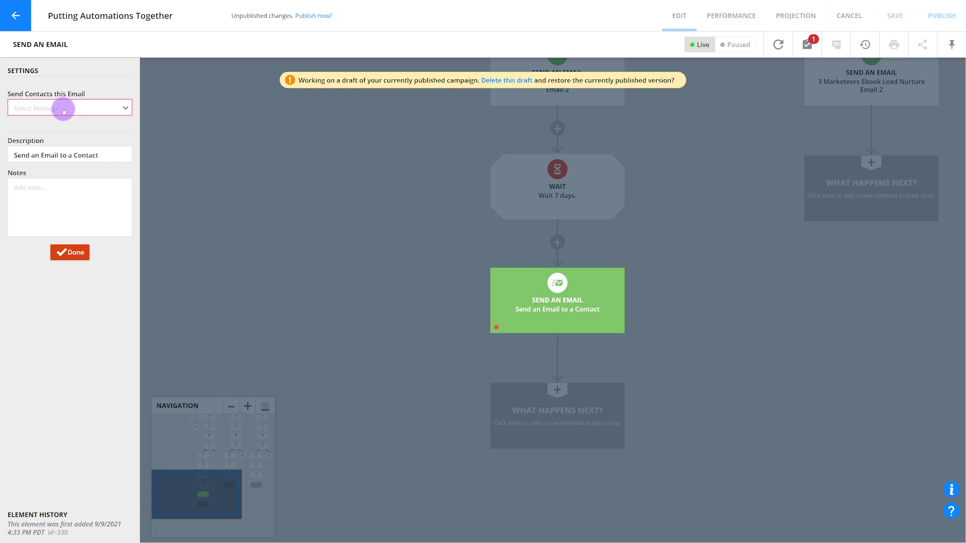
click(64, 109)
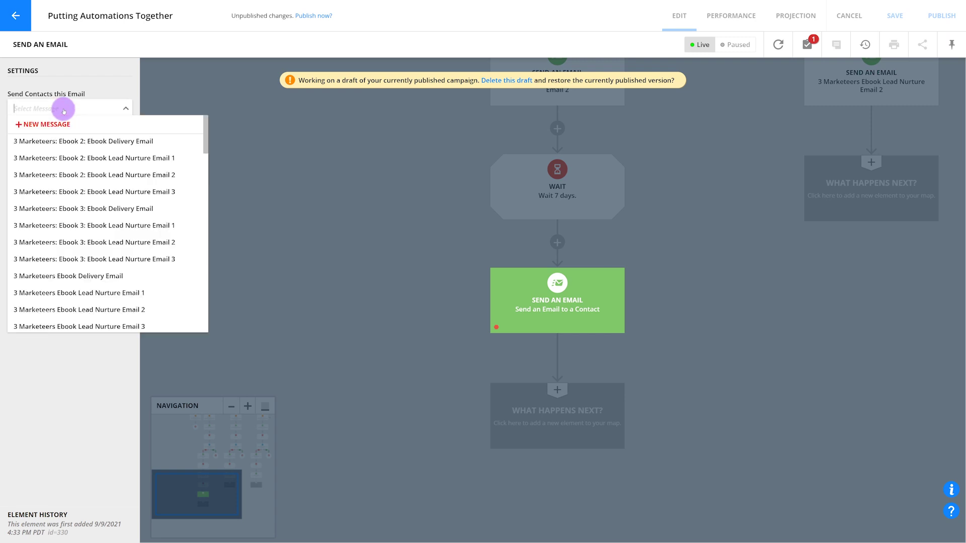
text(long term)
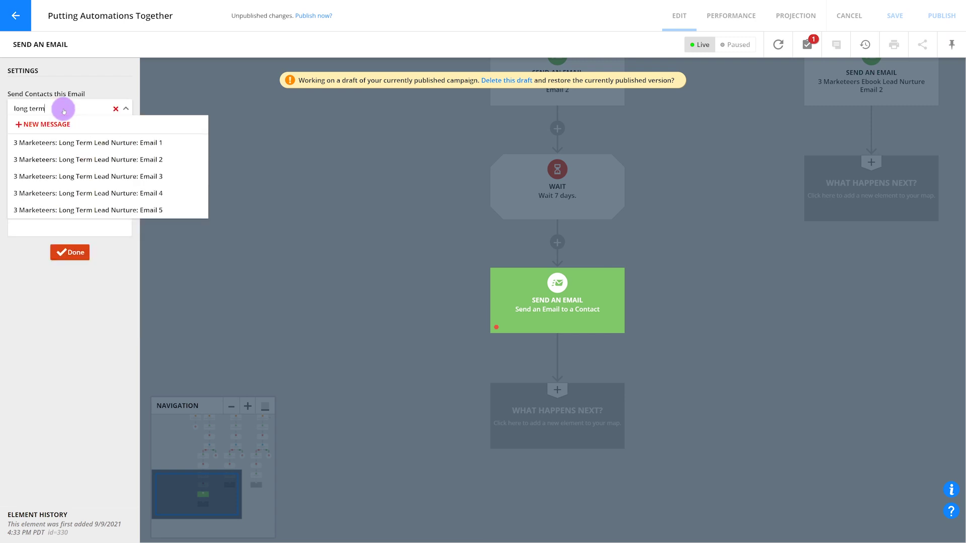
click(87, 142)
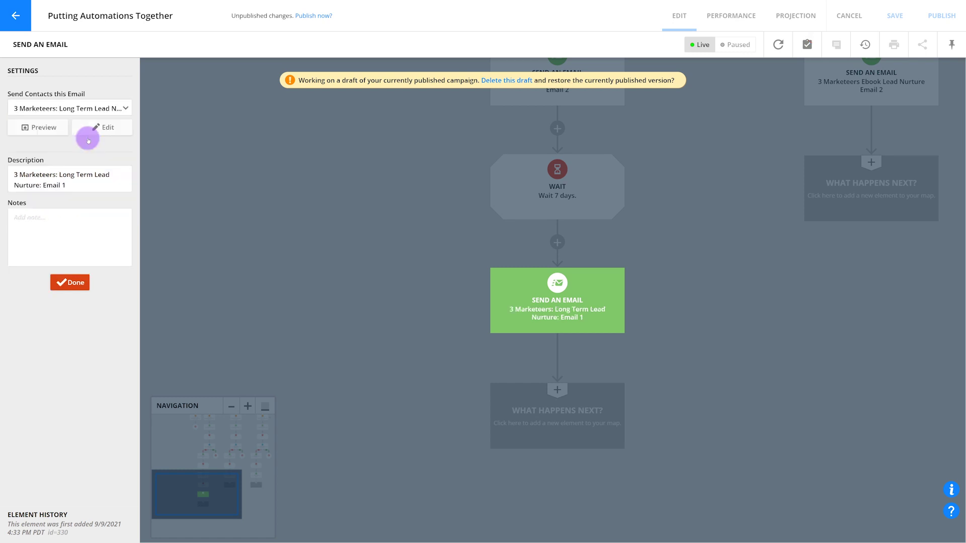
click(76, 283)
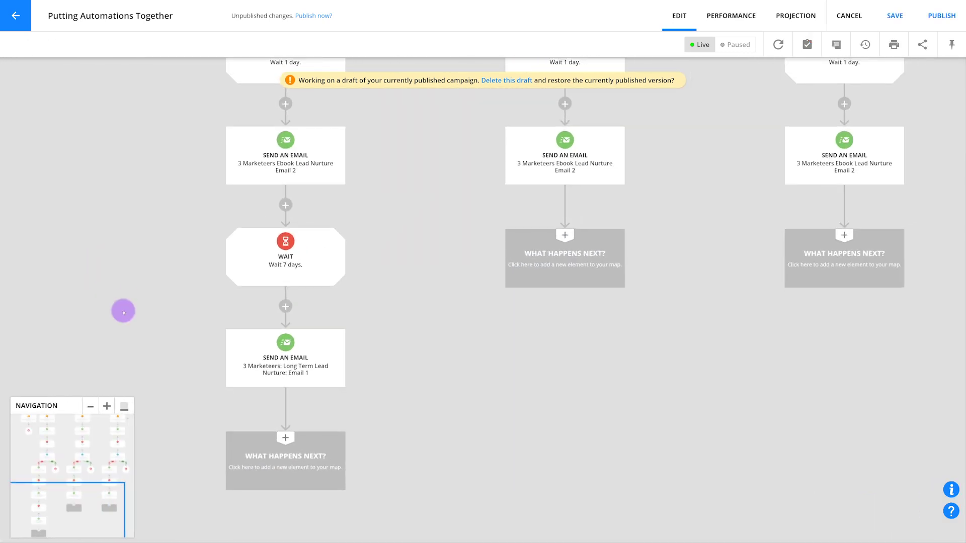
click(304, 326)
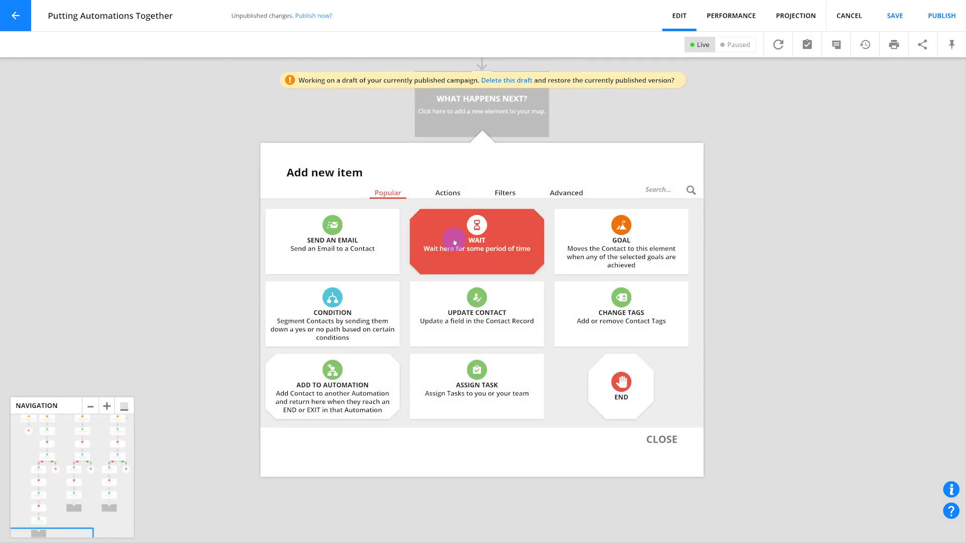
After Long Term Email 1, add another 7-day wait and a new Send an Email step
click(453, 243)
click(352, 416)
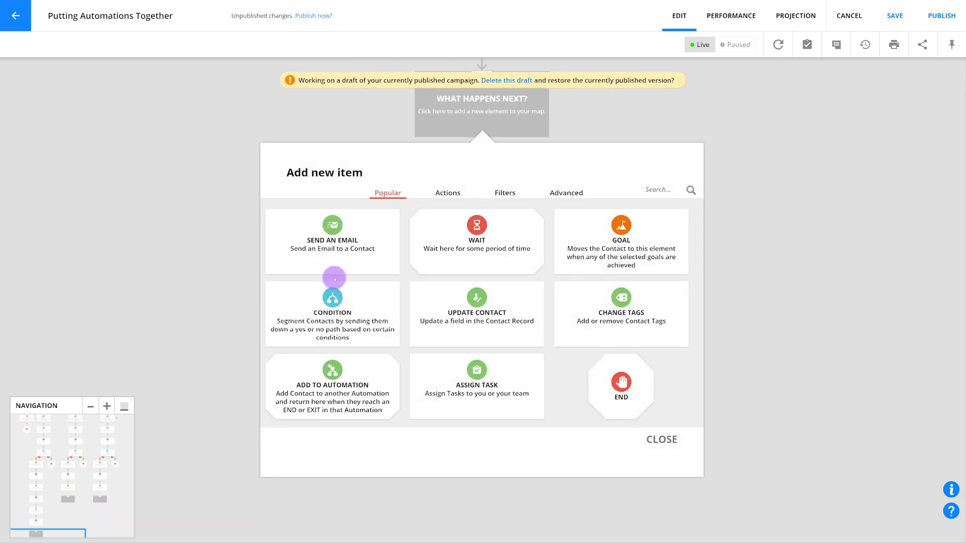
click(334, 236)
click(339, 324)
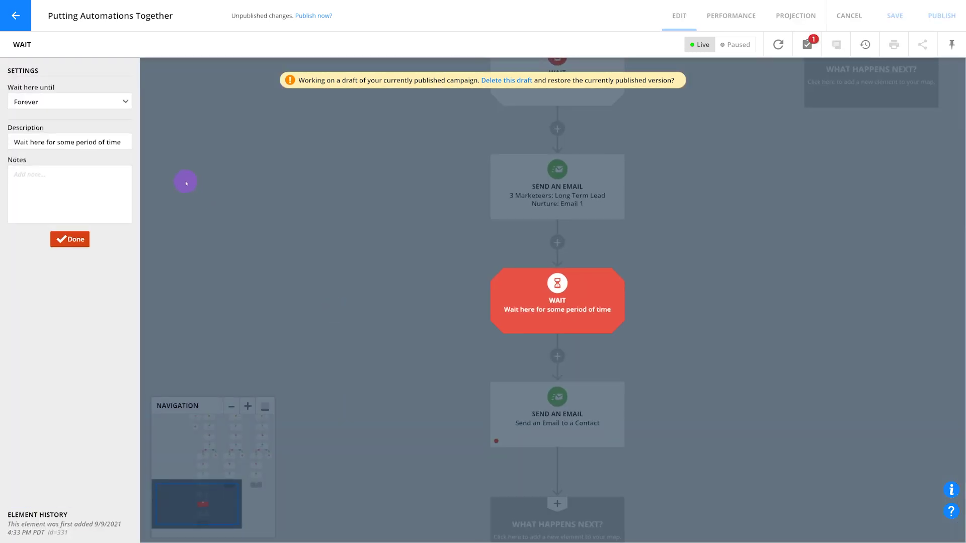
click(69, 101)
click(95, 116)
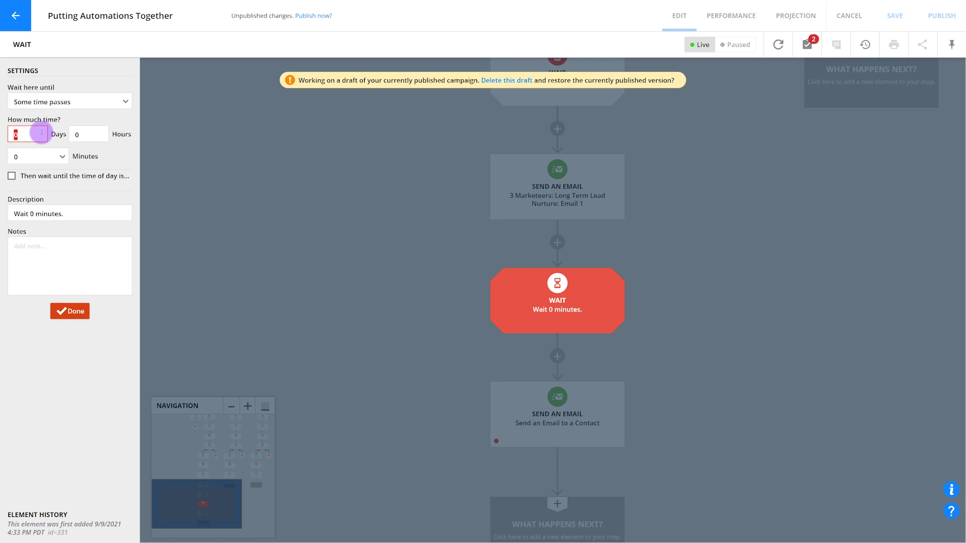
click(70, 311)
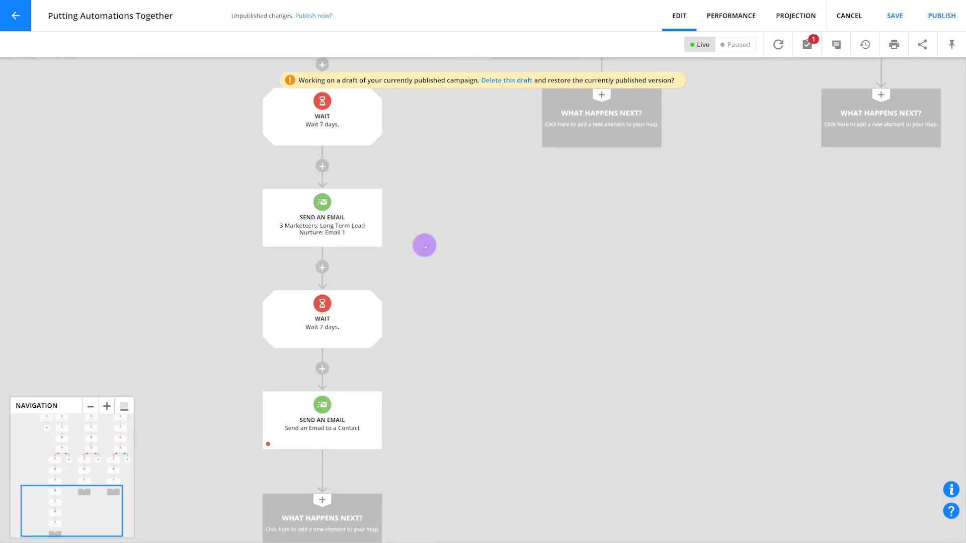
End the middle path with a Go To step from the Filters steps
click(567, 183)
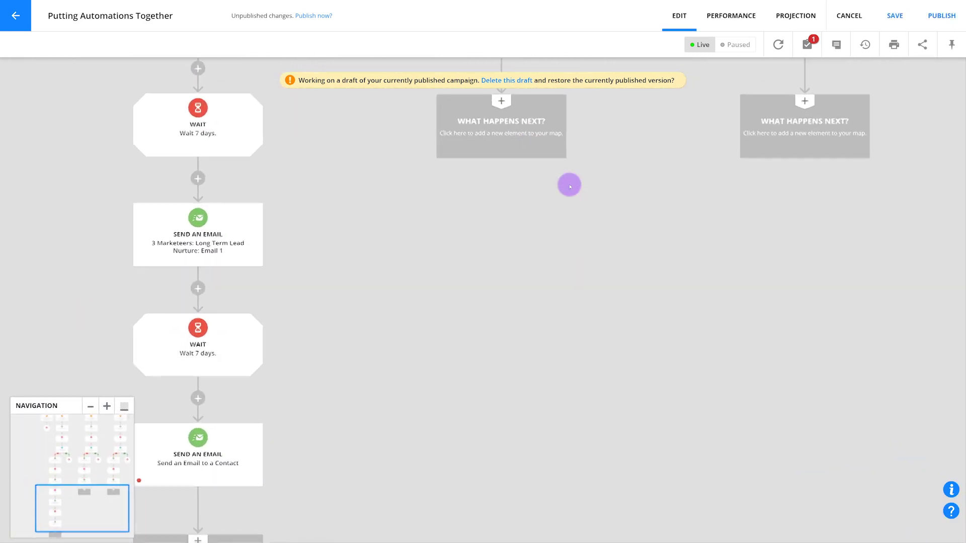
click(503, 193)
click(486, 243)
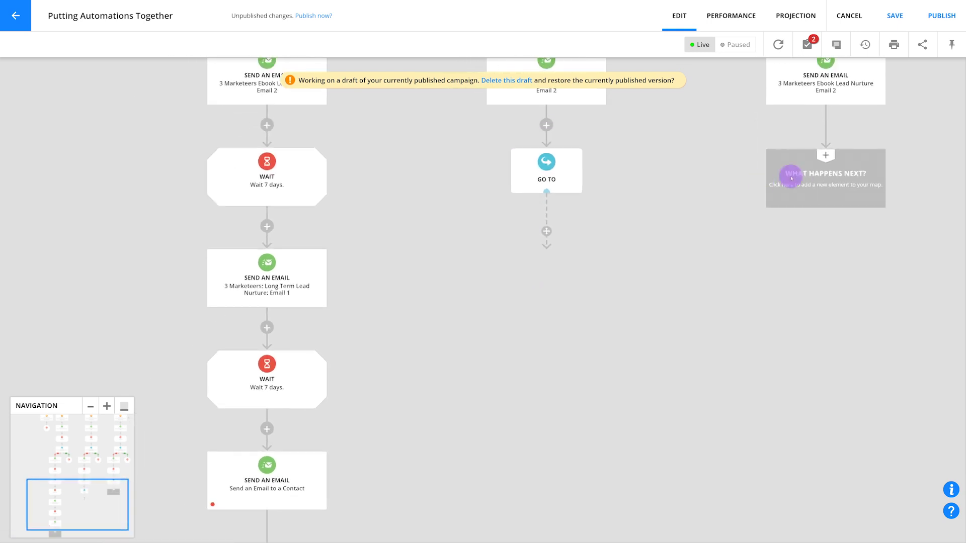
click(831, 171)
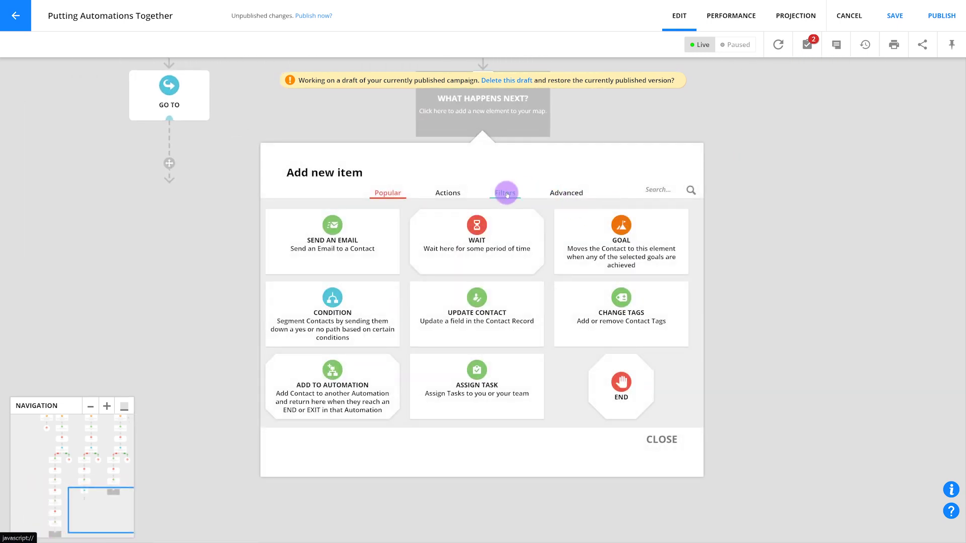
End the right path with a Go To step from the Filters steps
click(505, 194)
click(499, 228)
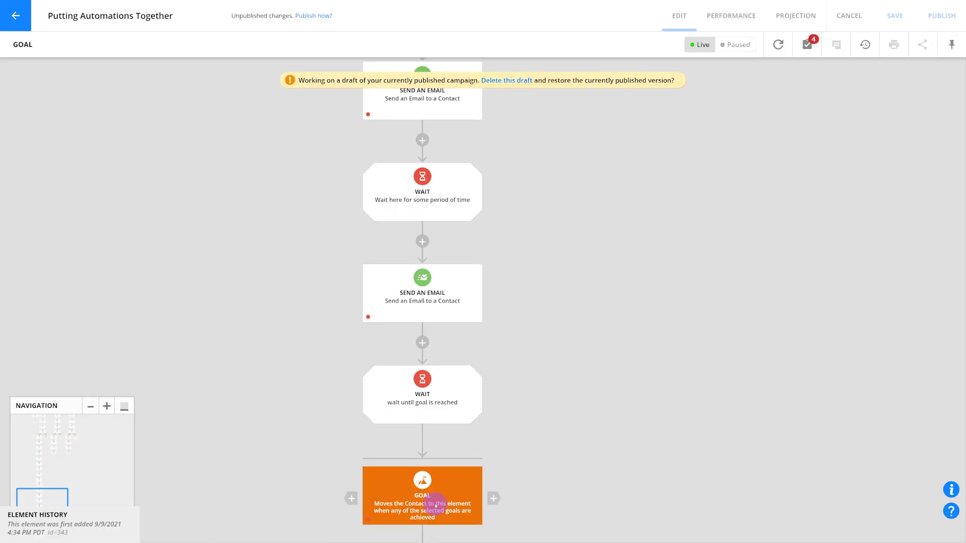
Make the Goal a Purchases Product goal for The Three Marketeers Subscription
click(720, 231)
text(purch)
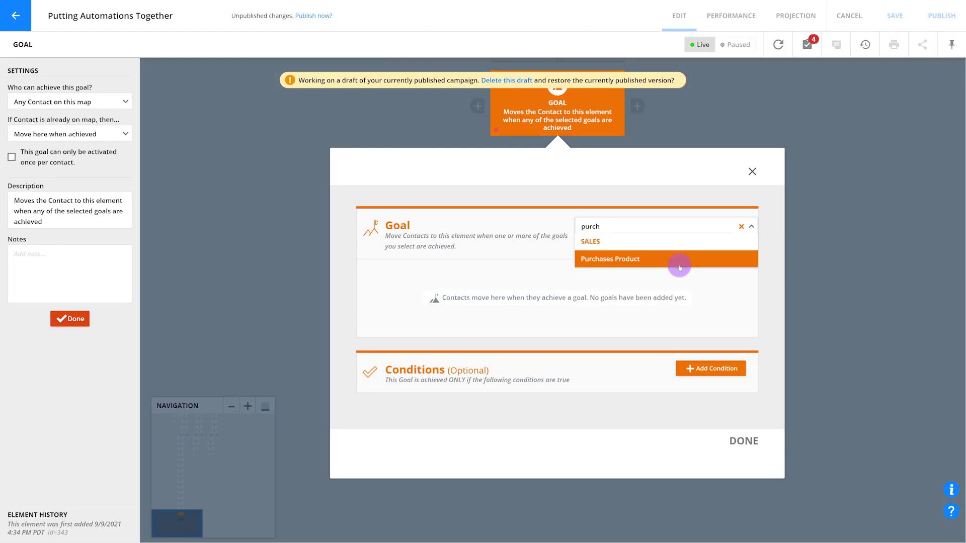
click(679, 265)
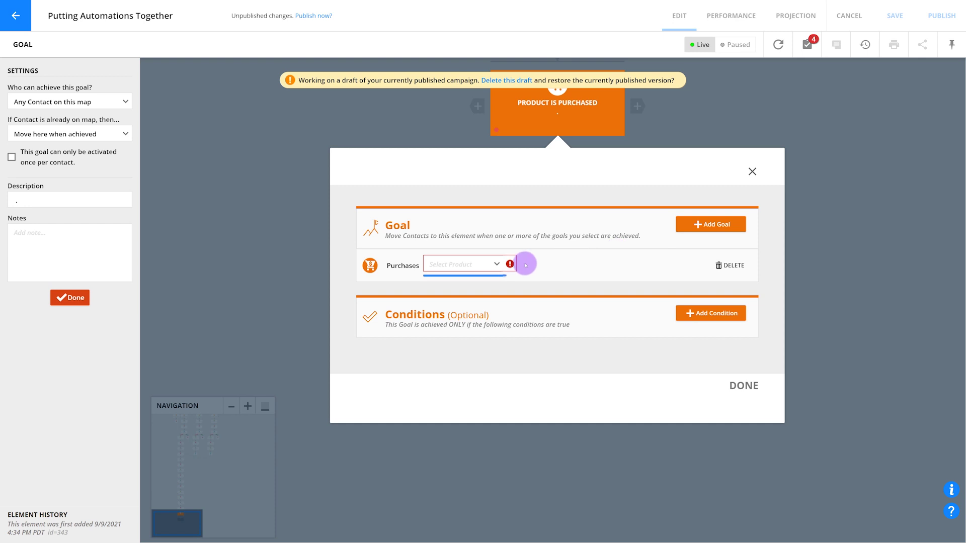
click(480, 265)
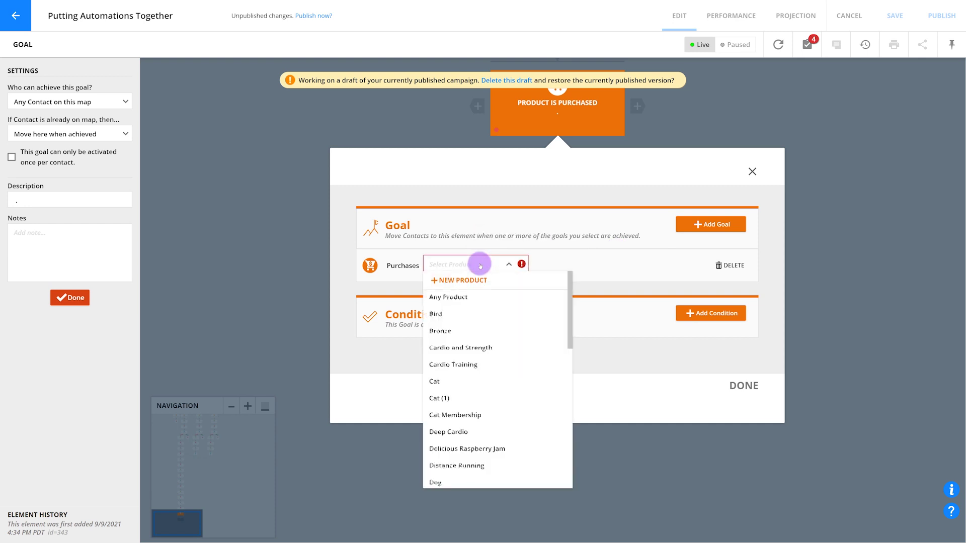
text(three)
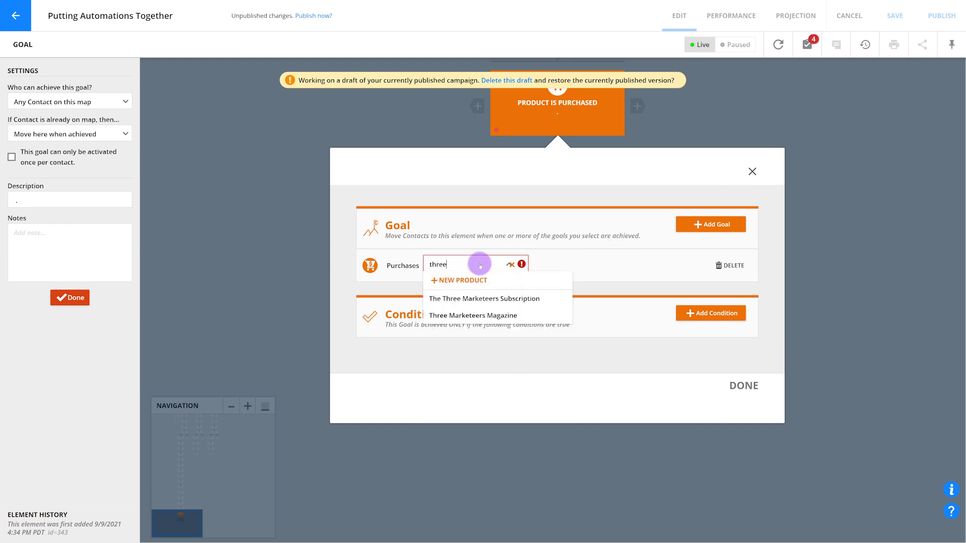
click(495, 298)
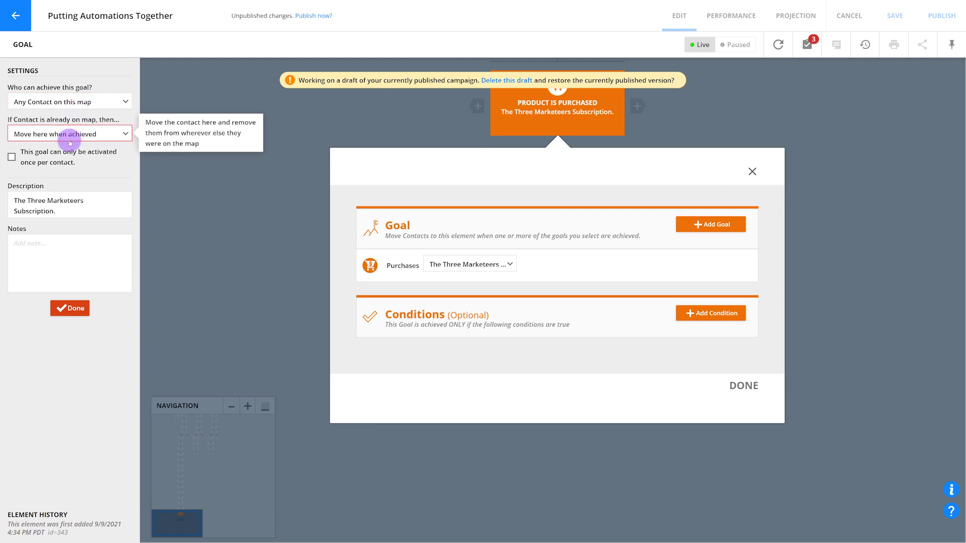
click(735, 386)
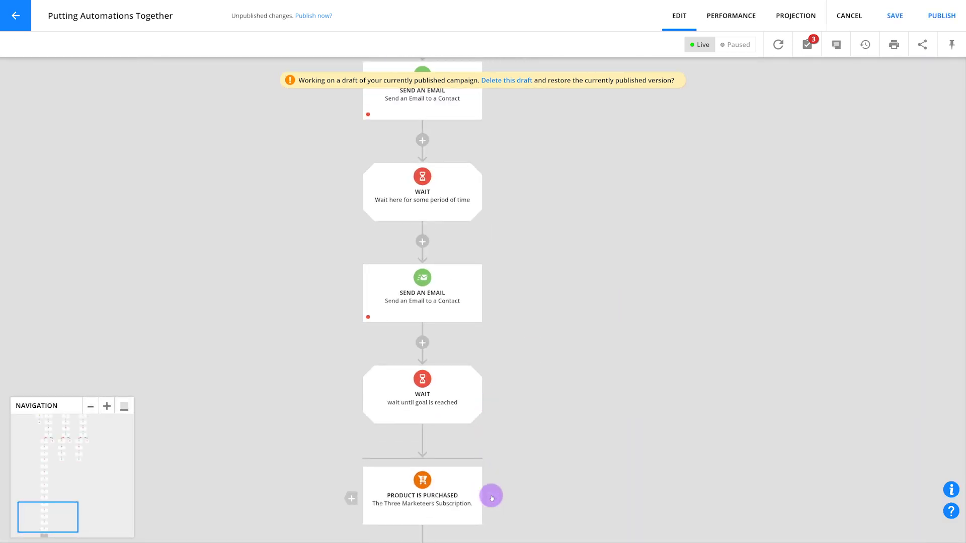
click(493, 498)
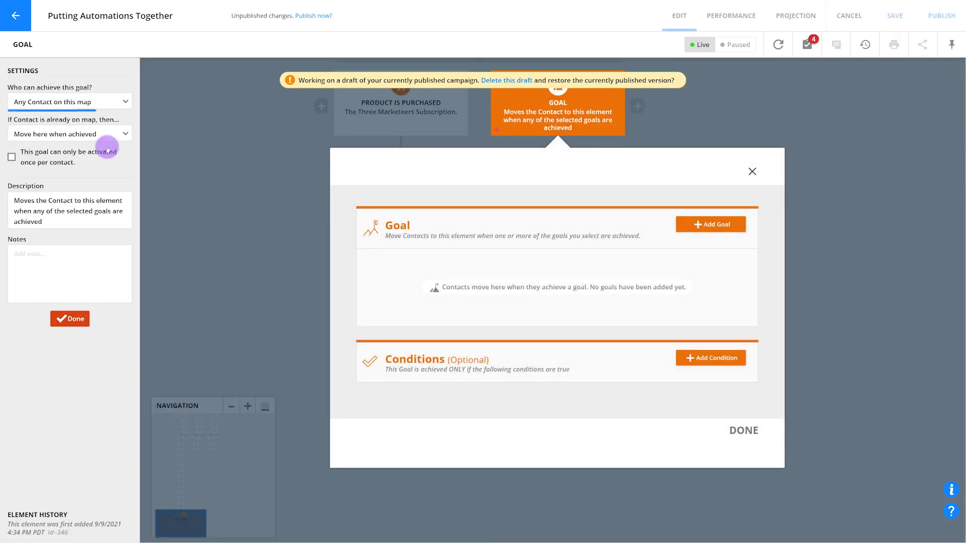
Set the second Goal to Purchases Product for Three Marketeers Magazine
click(693, 227)
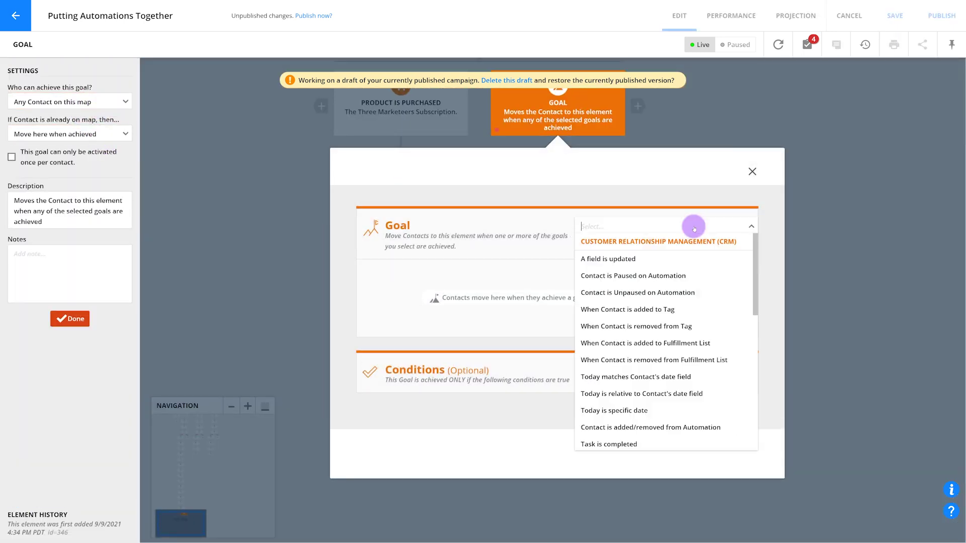
text(purch)
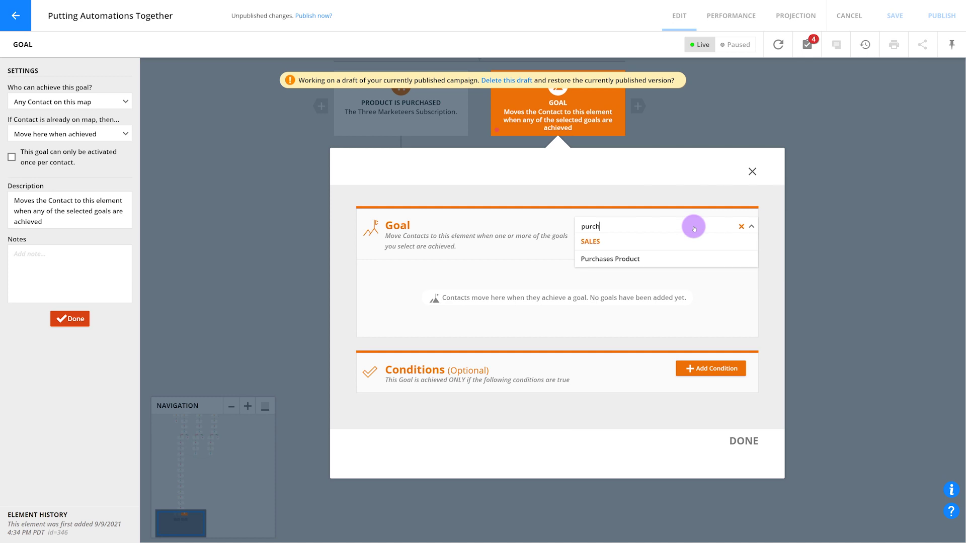
click(665, 259)
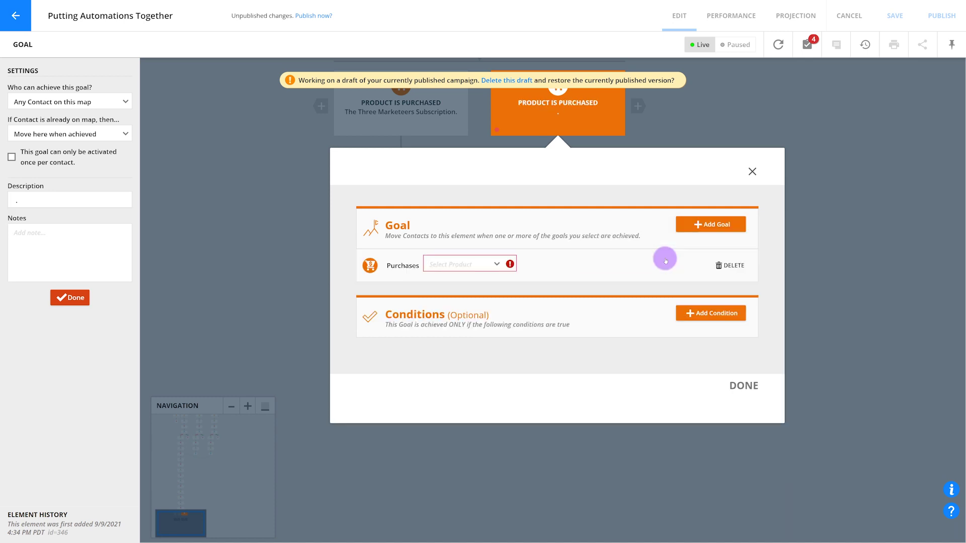
click(457, 266)
text(three)
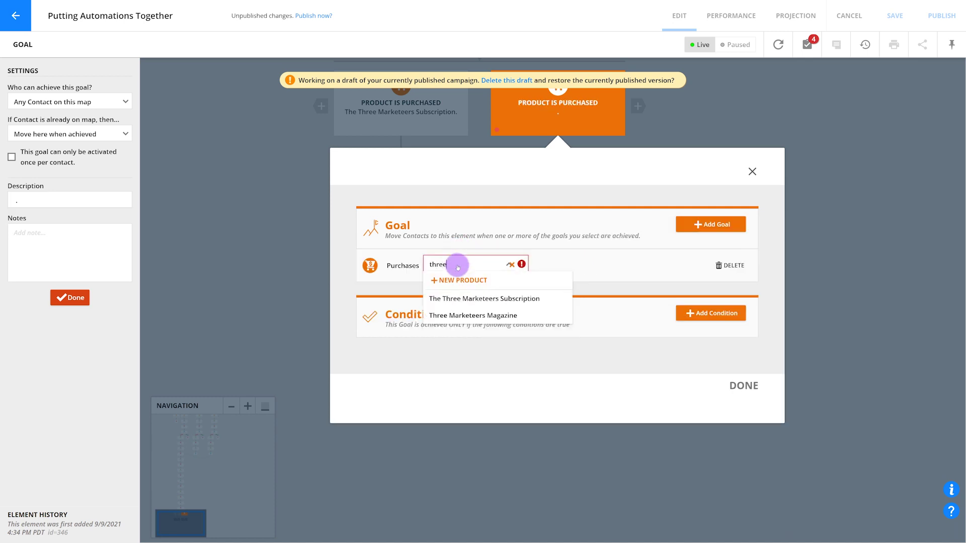
click(470, 315)
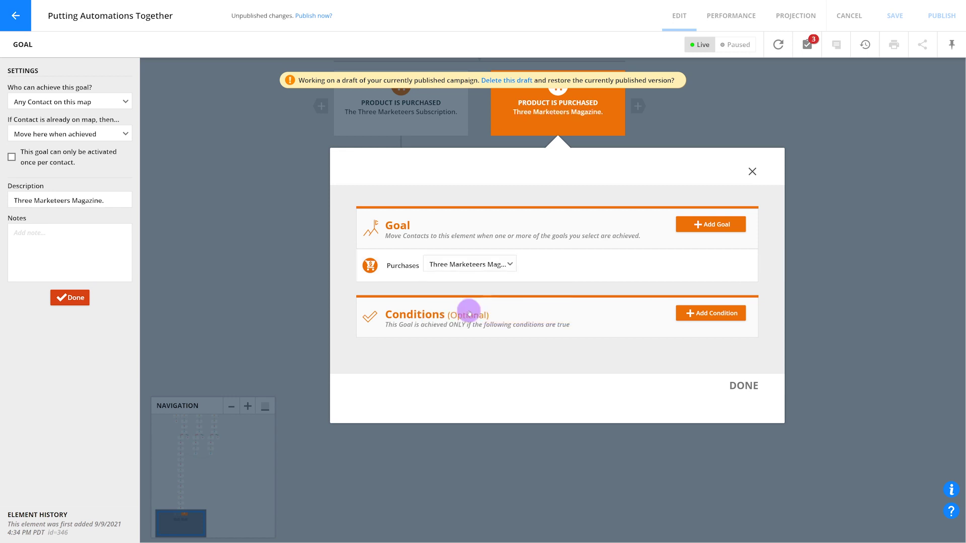
click(762, 382)
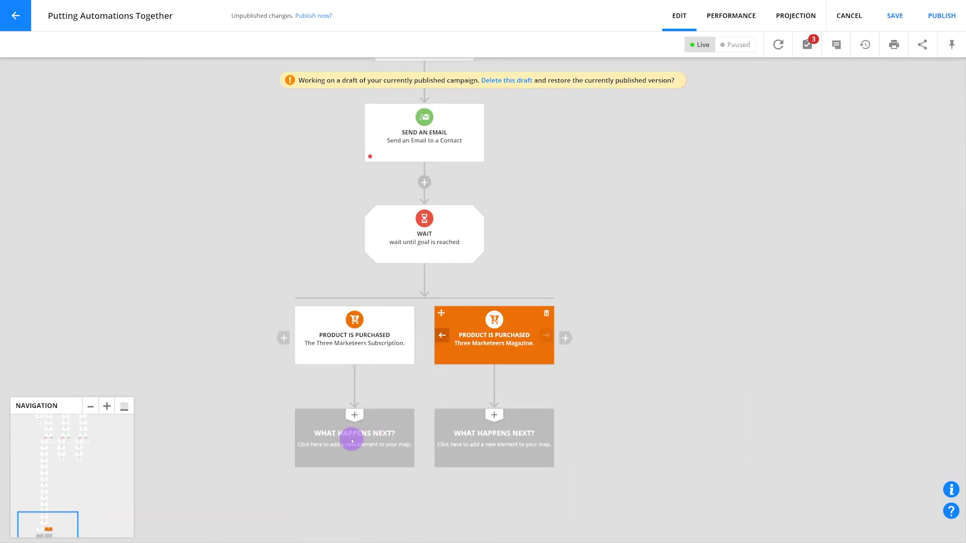
click(352, 441)
Add End steps under the Subscription and Magazine goals, then scroll back to the form triggers
click(611, 388)
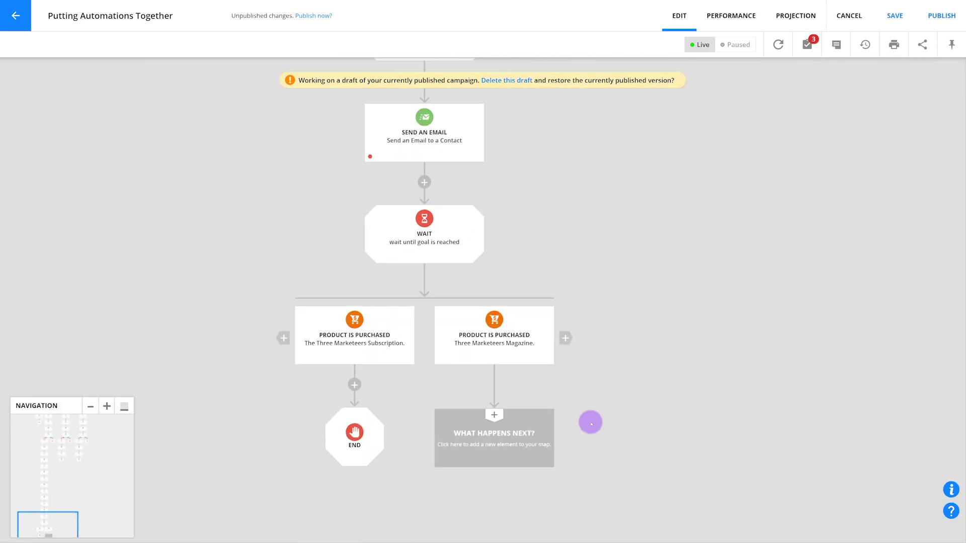
click(511, 431)
click(611, 389)
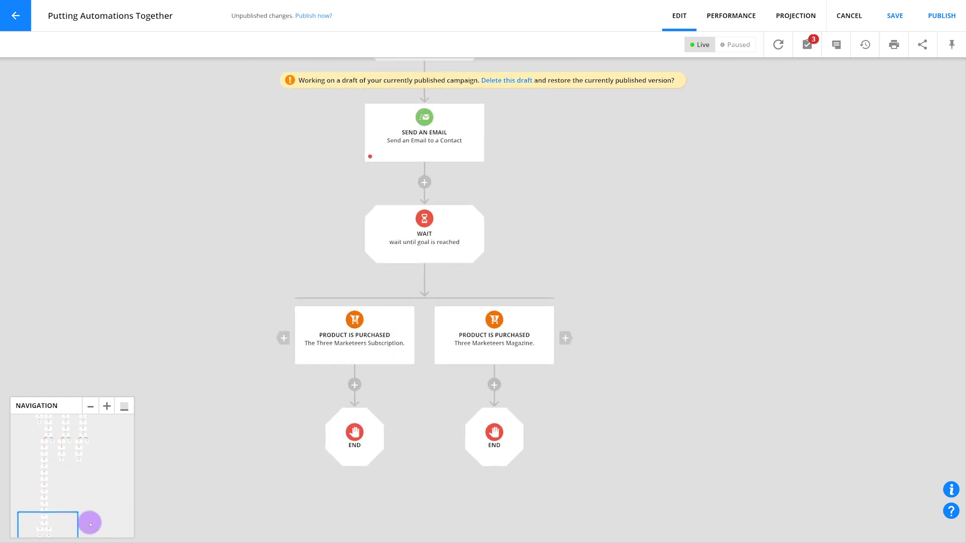
drag(90, 523, 69, 426)
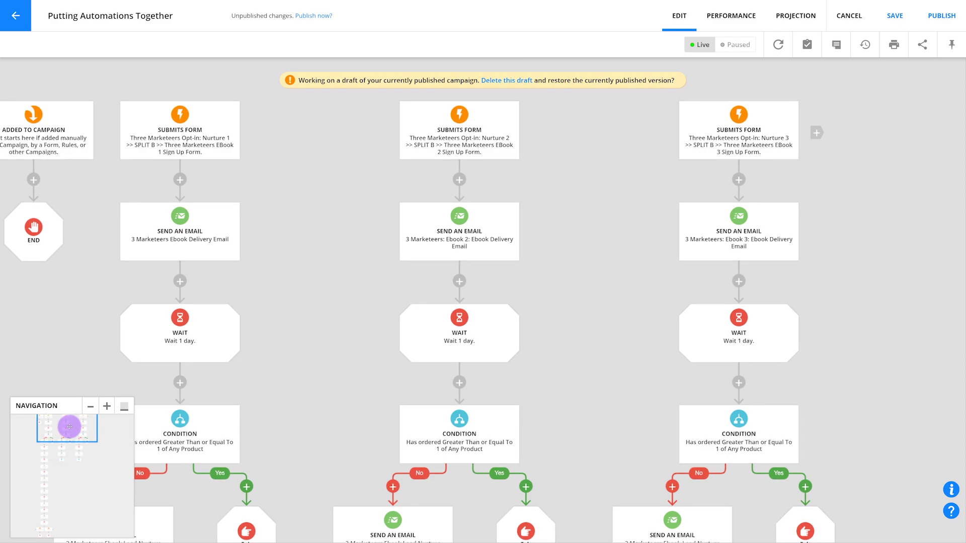
Save and publish the automation as version 2
click(940, 15)
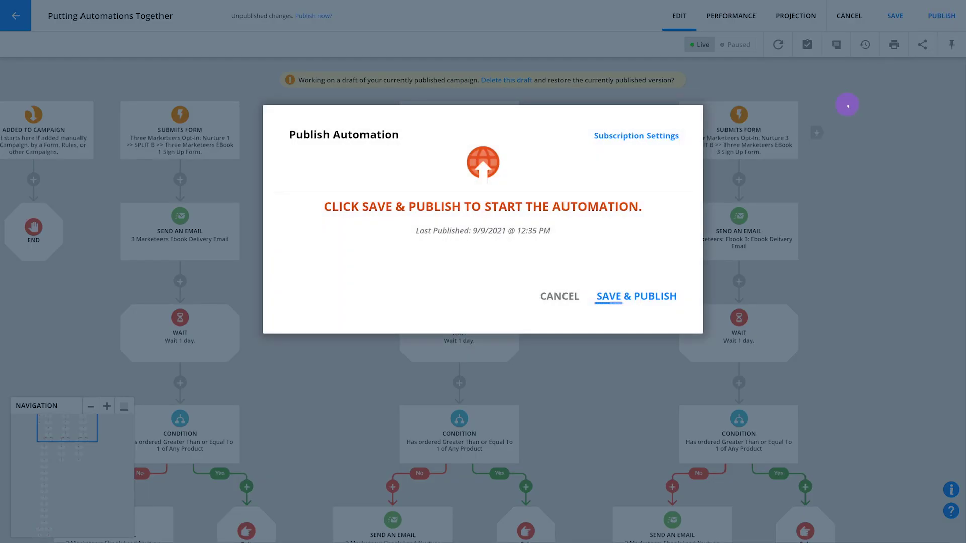
click(659, 282)
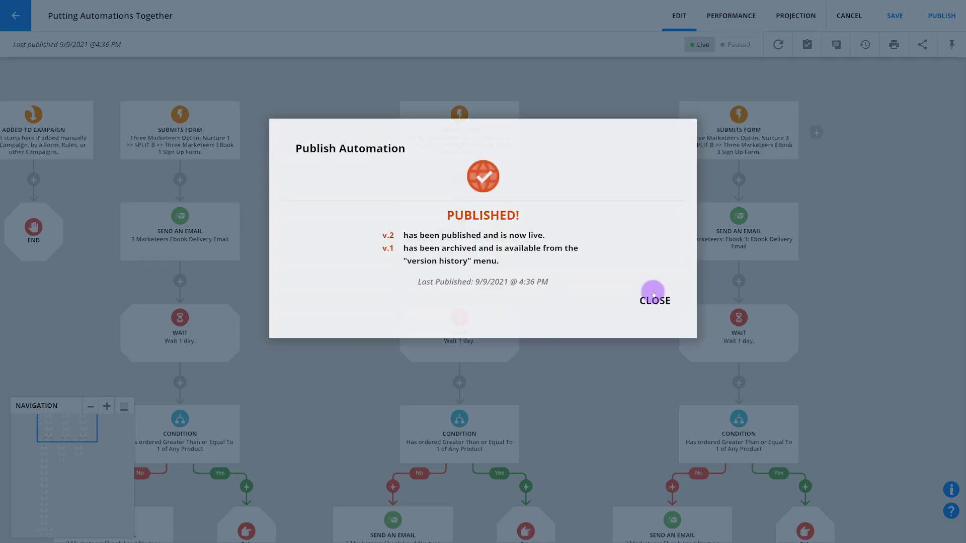